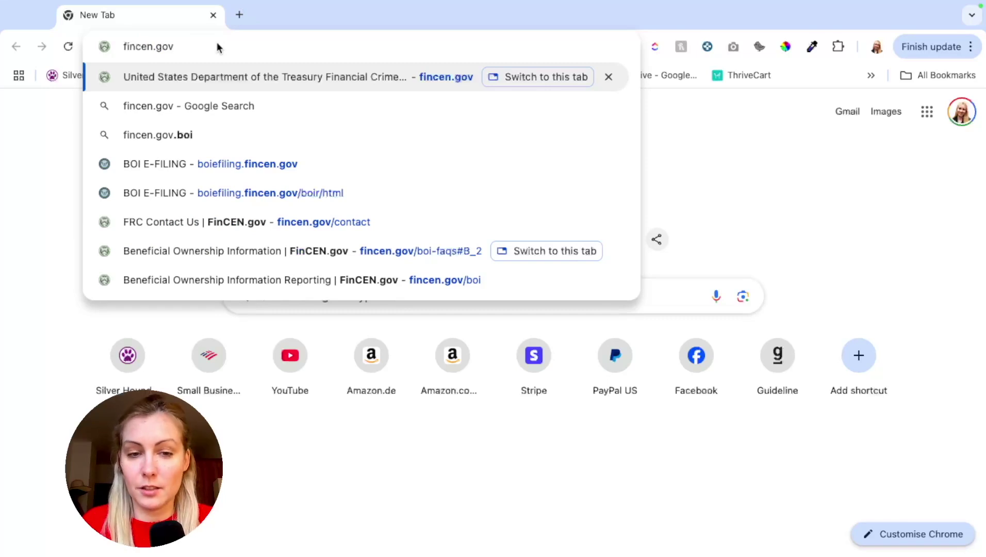
# Load fincen.gov and go through File Your Report Now to the File BOIR options page.
pyautogui.press('Return')
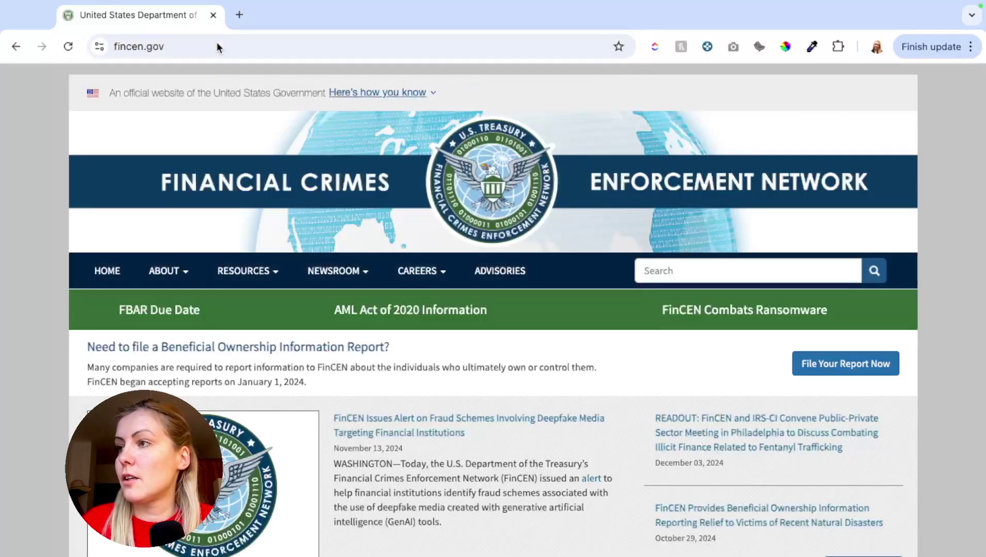
pyautogui.scroll(-3, 340, 325)
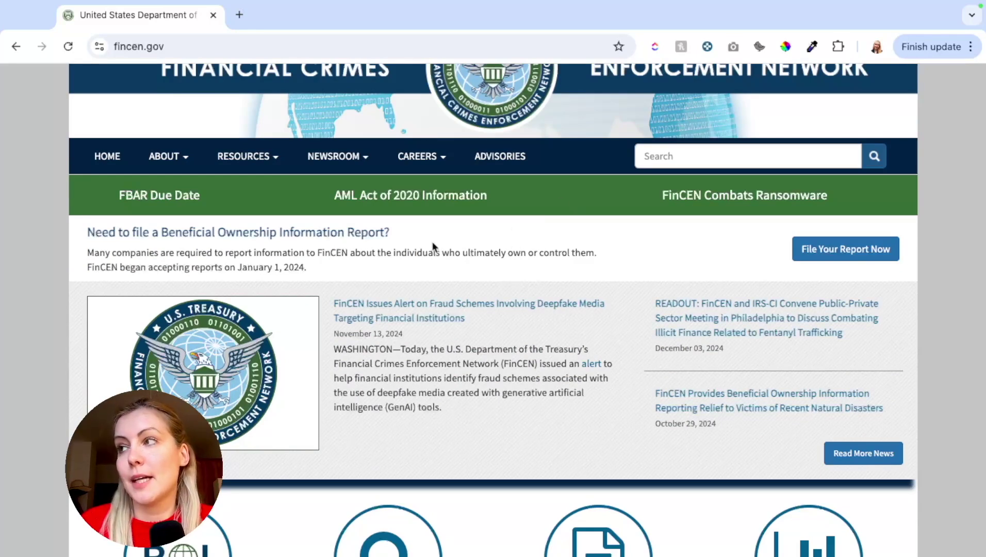
pyautogui.scroll(1, 432, 247)
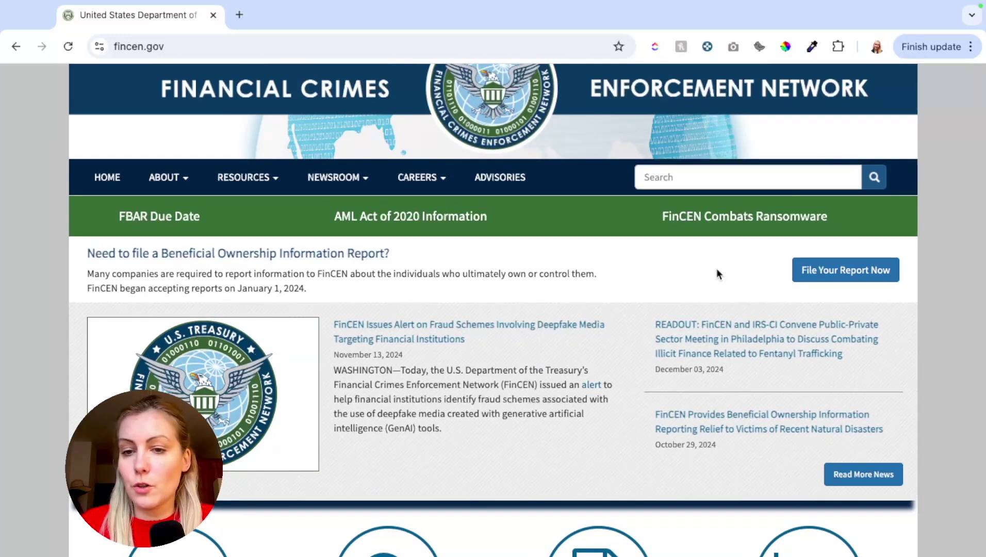
pyautogui.scroll(-1, 706, 257)
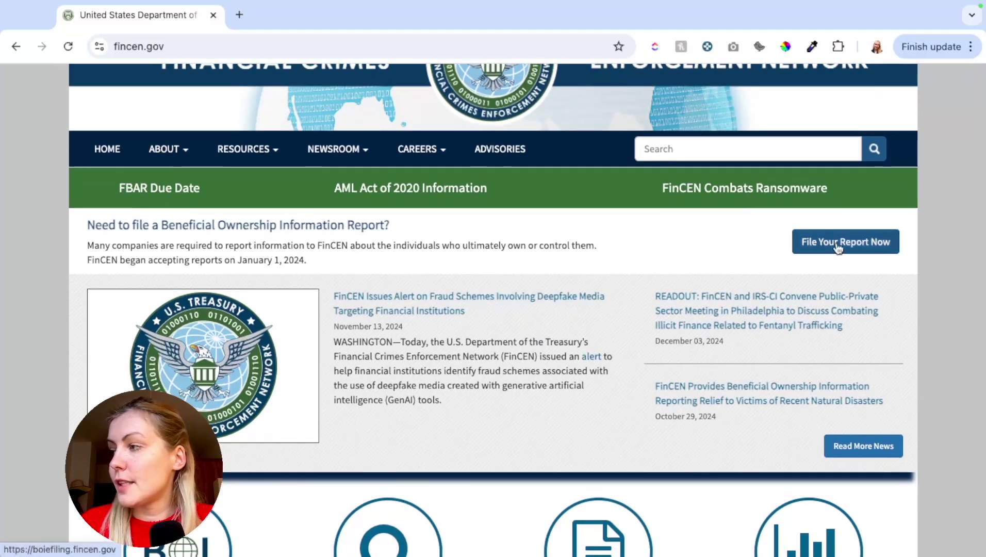
pyautogui.click(854, 245)
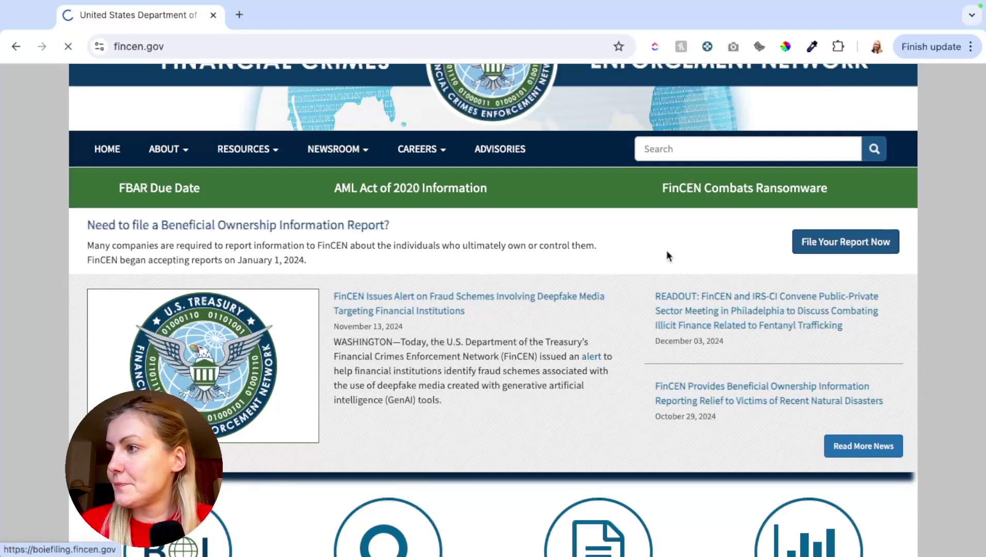
pyautogui.scroll(-2, 294, 336)
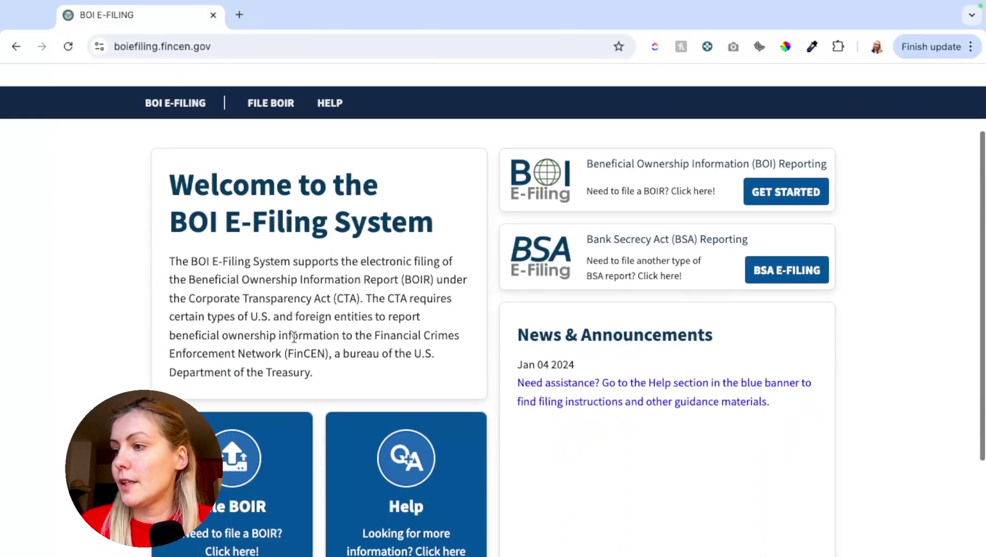
pyautogui.scroll(-3, 214, 333)
pyautogui.click(214, 333)
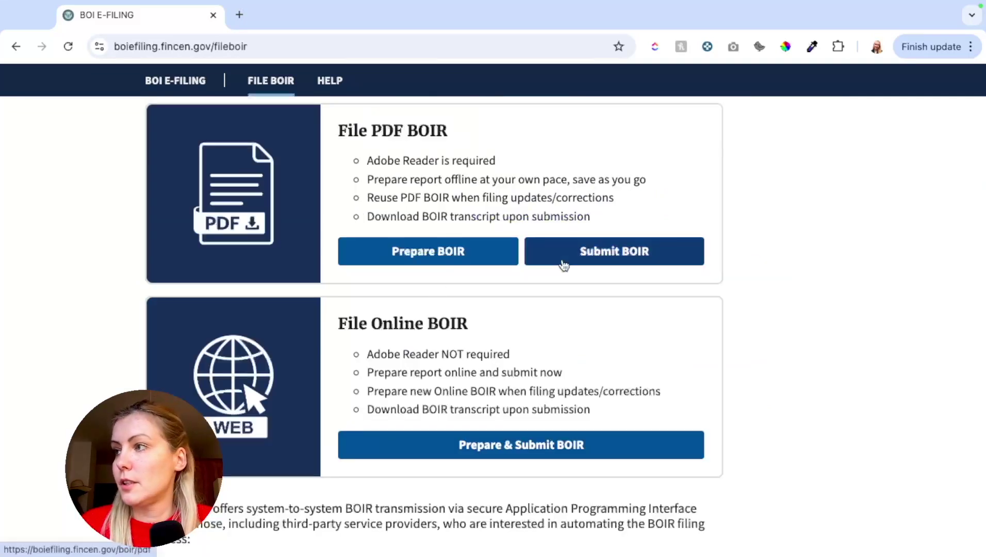
pyautogui.scroll(-1, 422, 370)
pyautogui.scroll(1, 409, 309)
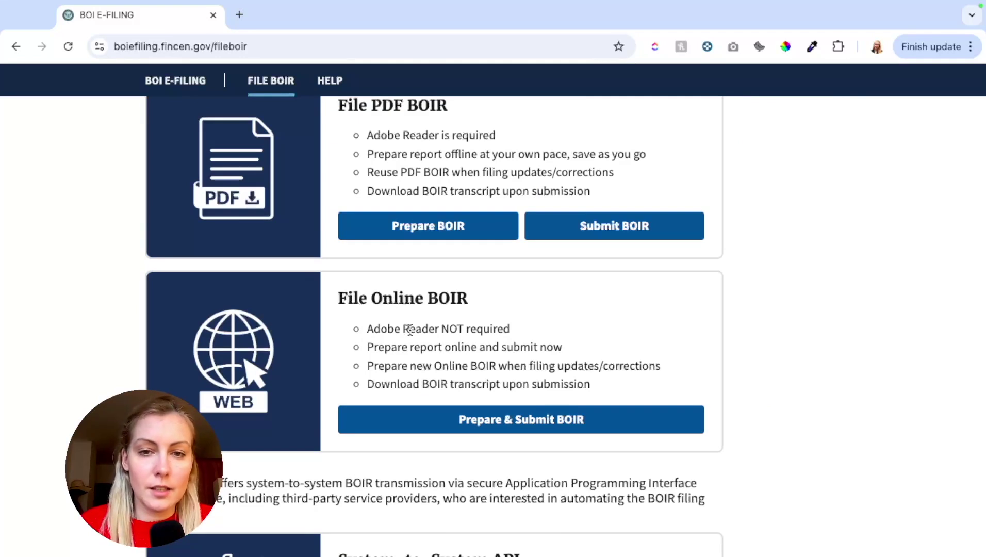
# Start the online Prepare & Submit BOIR form, accept the usage warning and review the filing-type help.
pyautogui.click(424, 428)
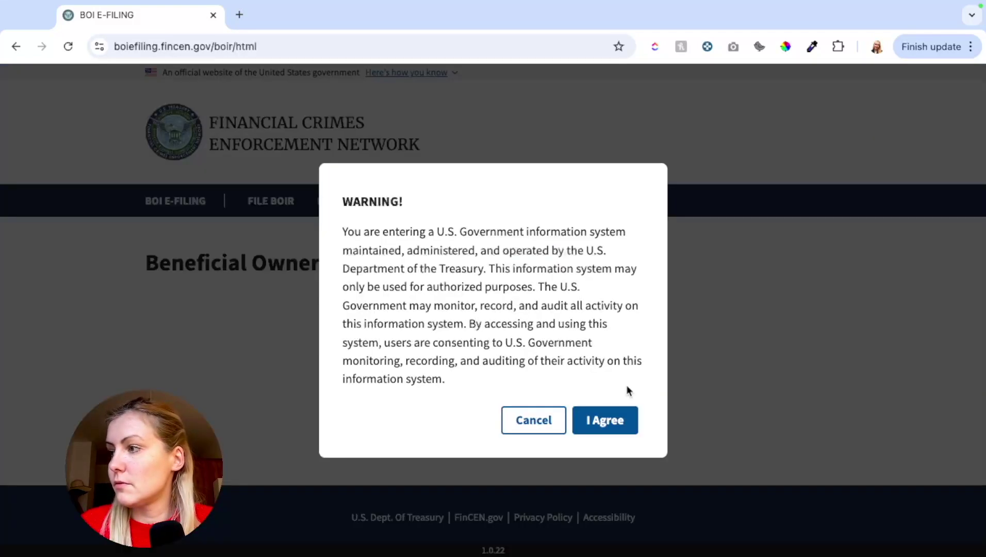
pyautogui.click(606, 434)
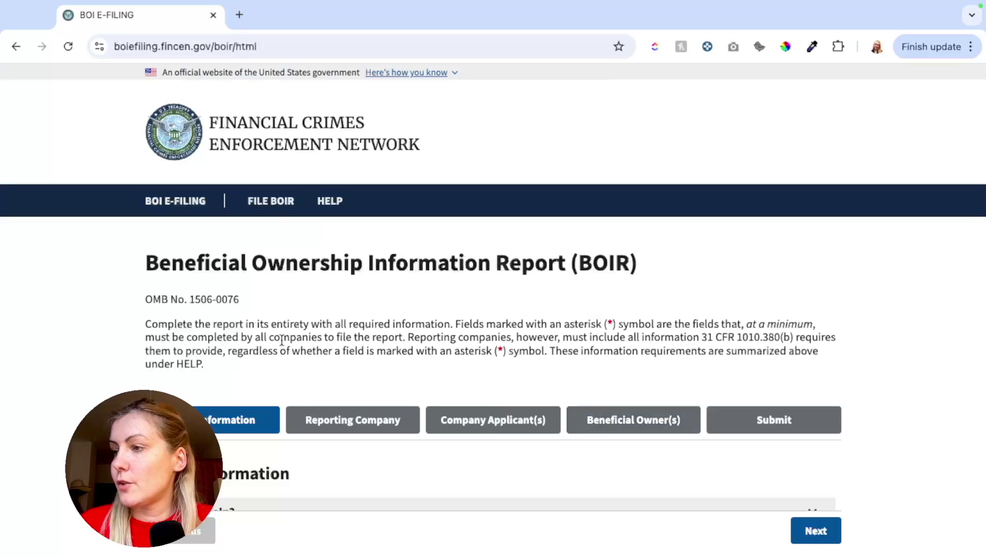
pyautogui.scroll(-2, 281, 340)
pyautogui.scroll(-4, 282, 340)
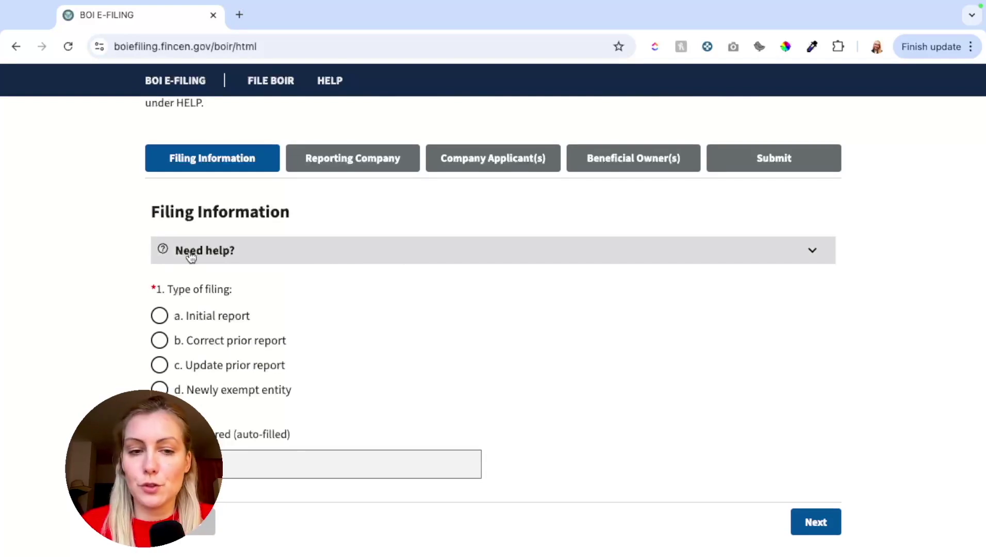
pyautogui.click(270, 261)
pyautogui.scroll(-2, 267, 325)
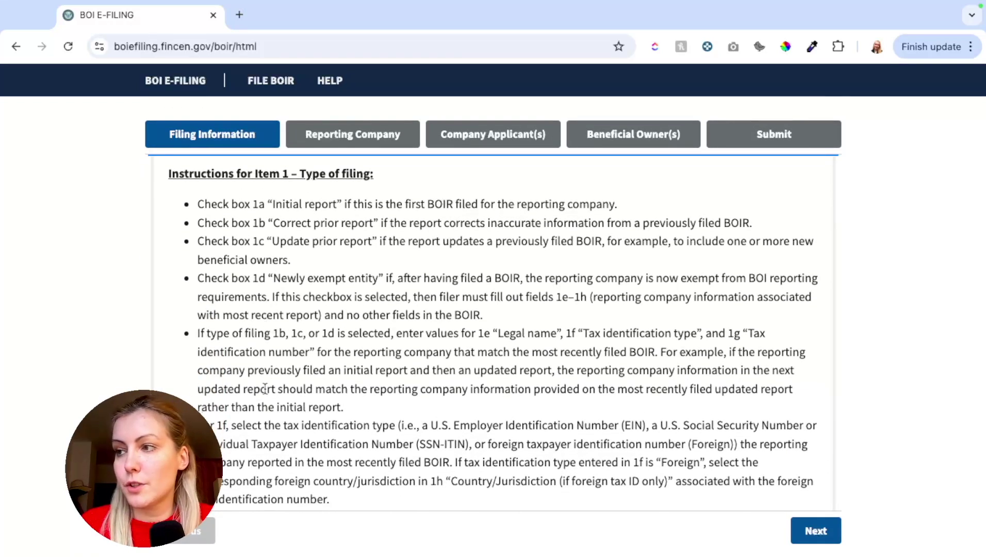
pyautogui.scroll(1, 309, 214)
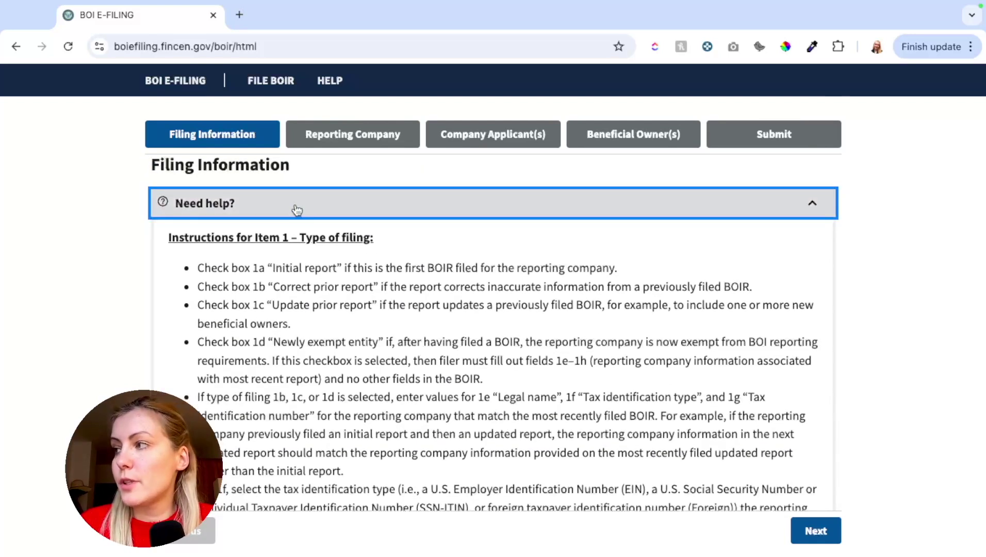
pyautogui.click(237, 209)
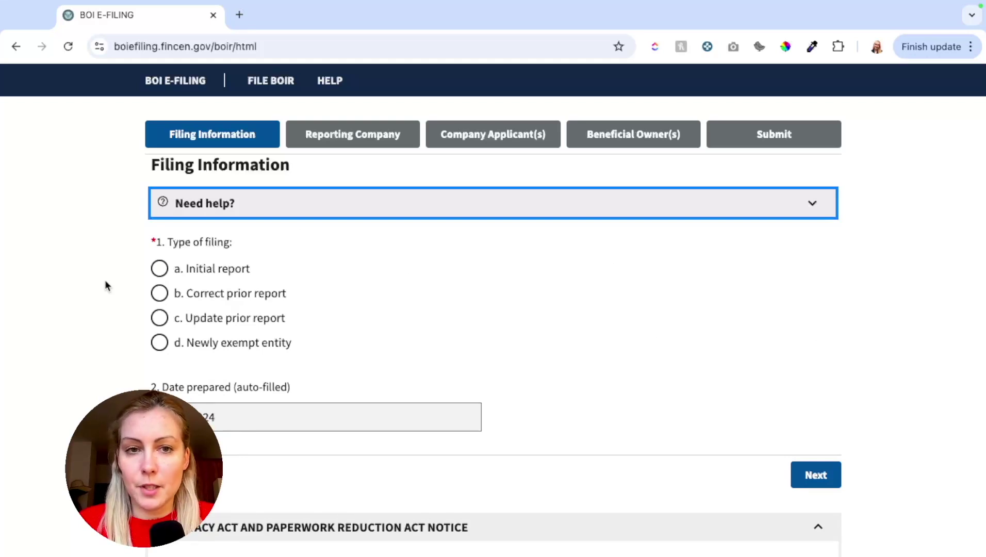
# Select a. Initial report as the filing type and continue to Reporting Company Information.
pyautogui.click(159, 269)
pyautogui.scroll(-2, 93, 241)
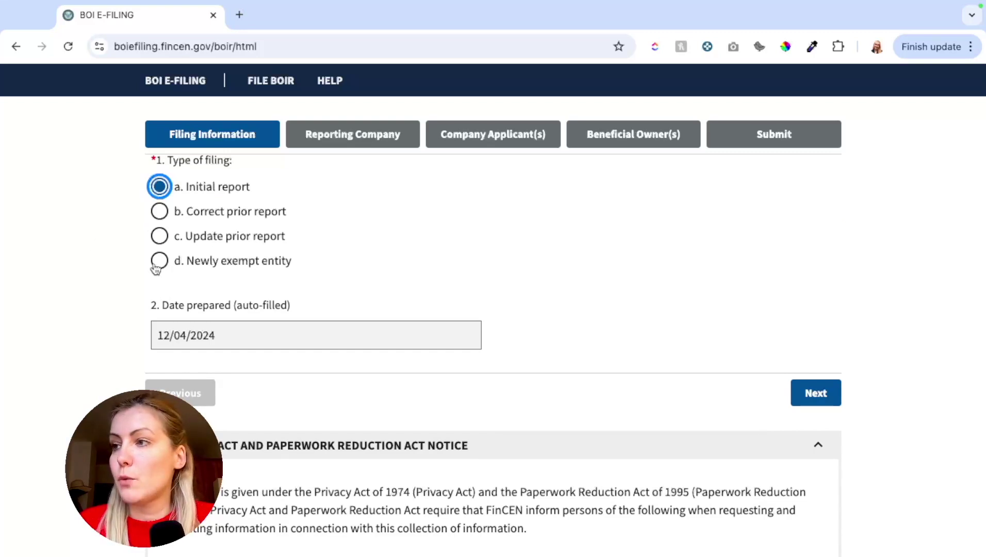
pyautogui.click(160, 238)
pyautogui.click(159, 187)
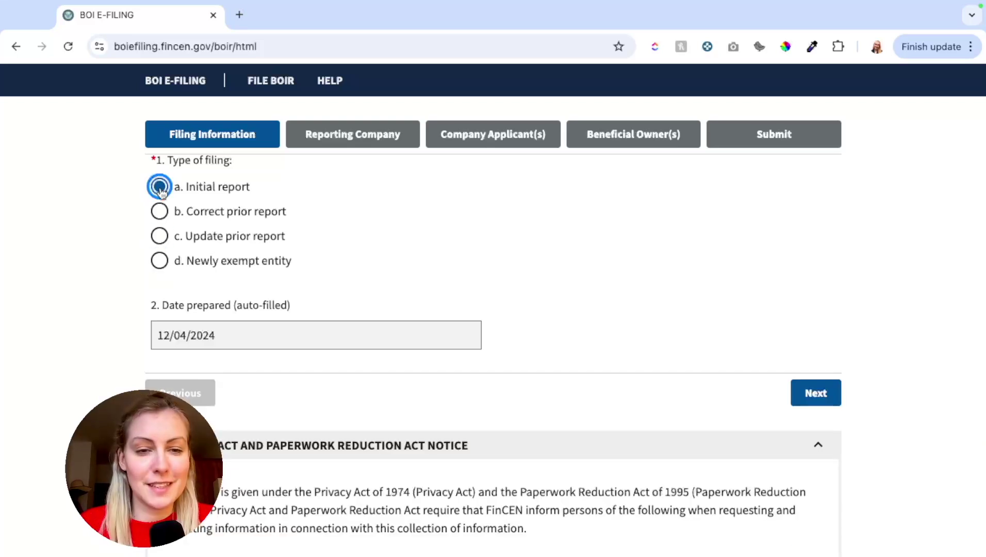
pyautogui.scroll(-2, 304, 258)
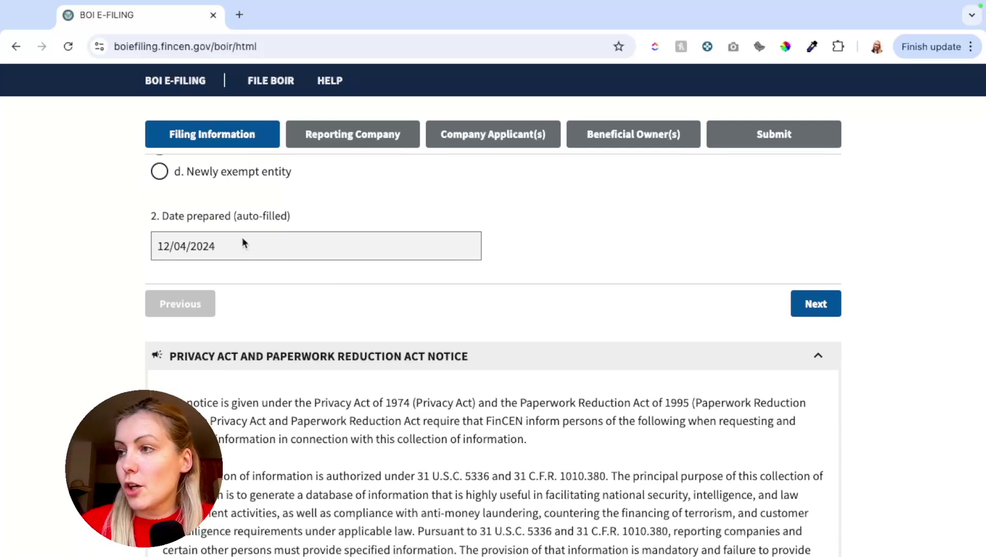
pyautogui.scroll(-2, 605, 287)
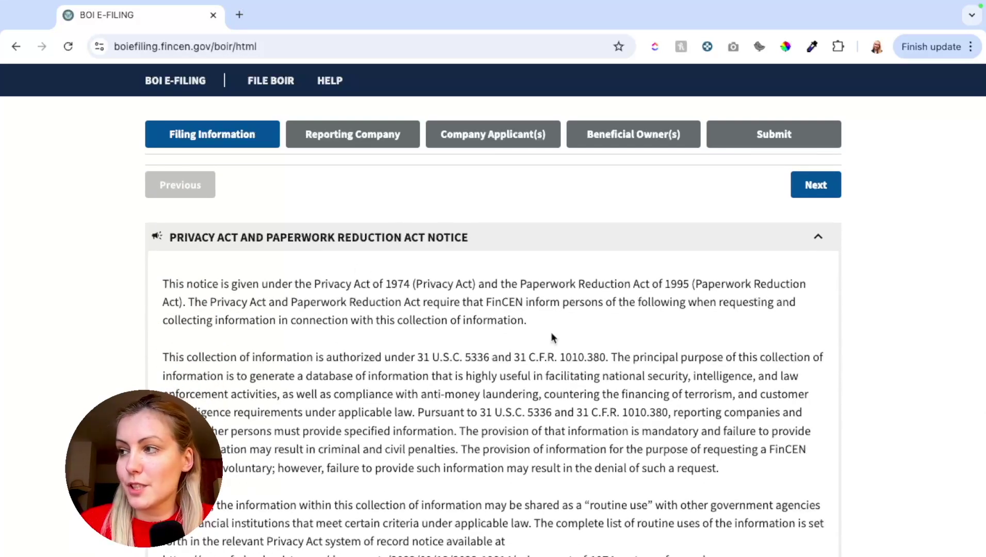
pyautogui.scroll(-3, 551, 331)
pyautogui.scroll(8, 715, 169)
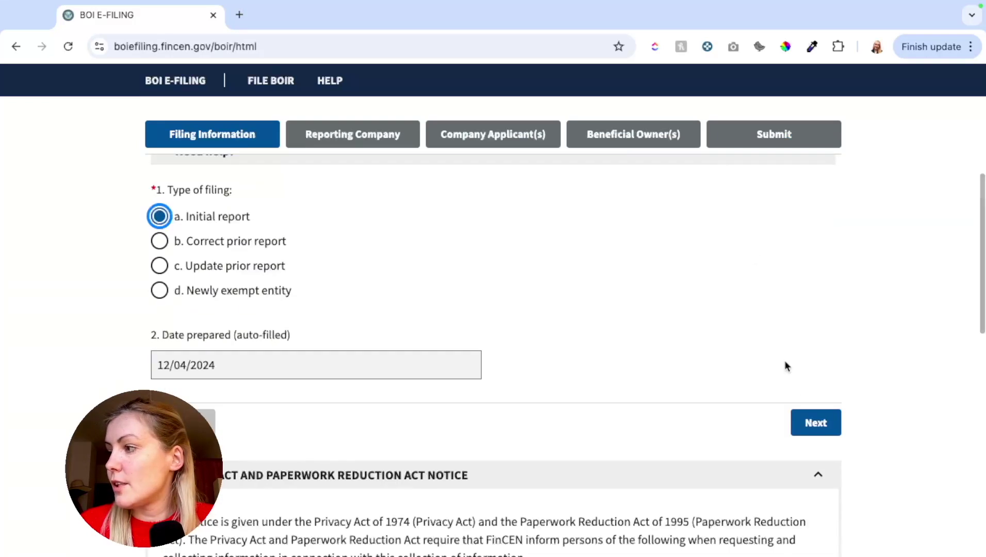
pyautogui.click(814, 427)
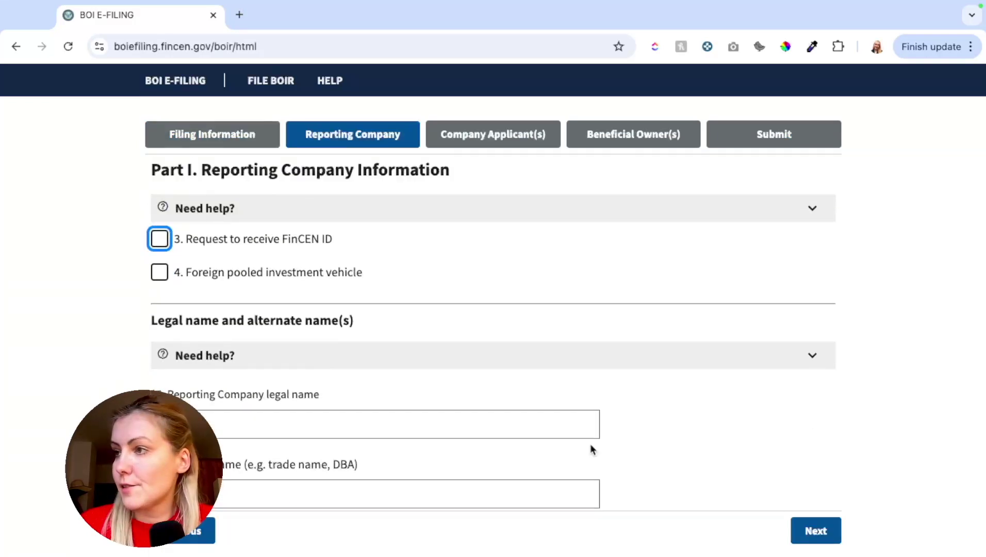
# Enter 'Silver Hound DogWalking' as the reporting company's legal name (field 5).
pyautogui.scroll(2, 320, 315)
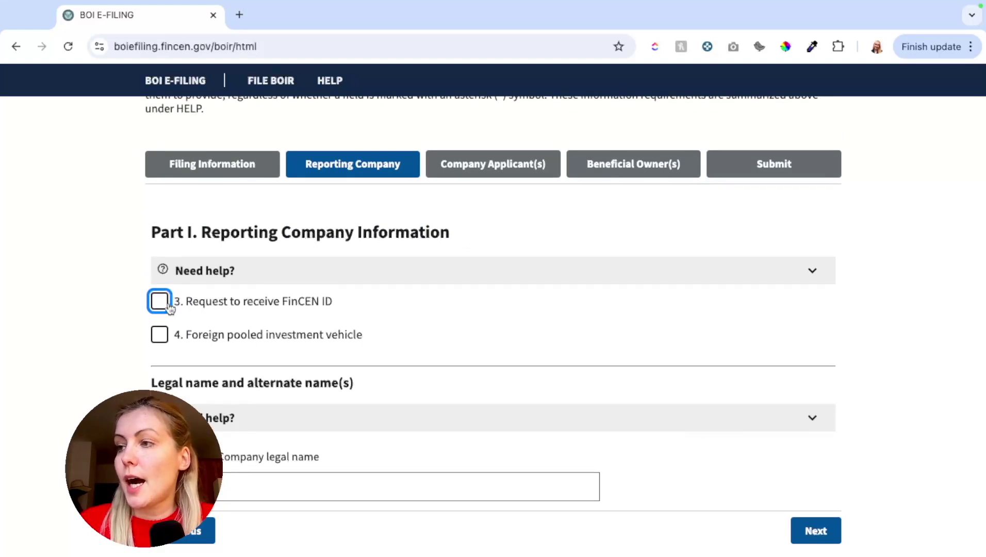
pyautogui.moveTo(165, 307)
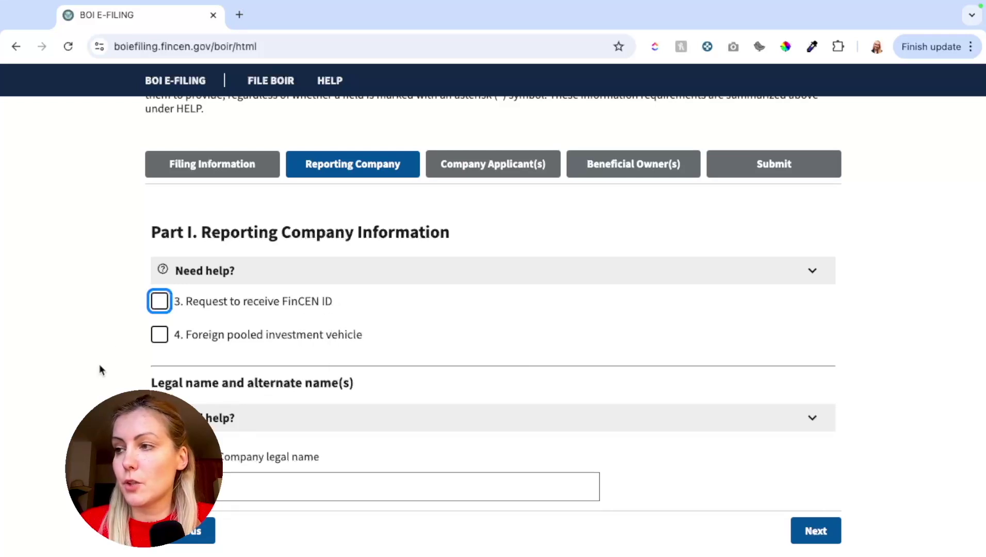
pyautogui.scroll(-3, 93, 379)
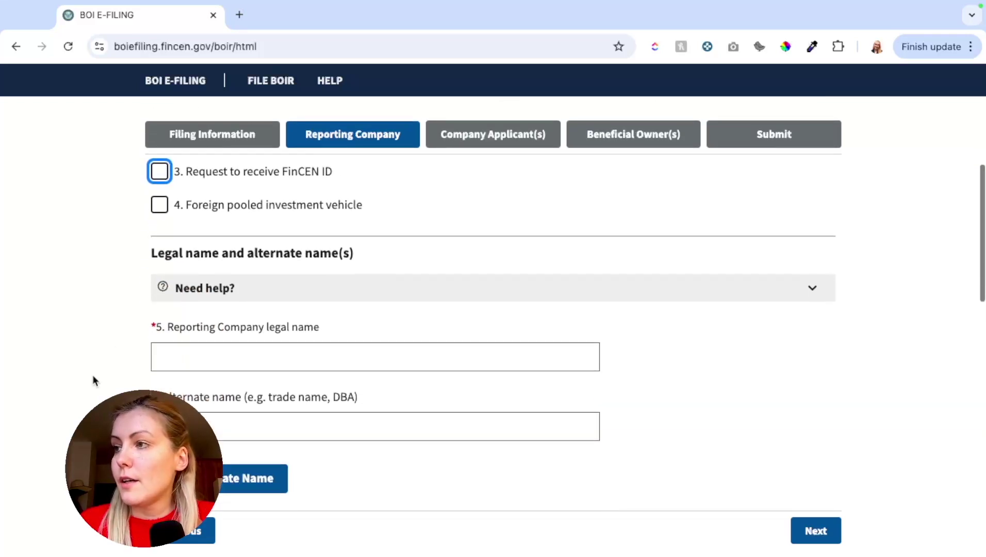
pyautogui.scroll(-1, 104, 354)
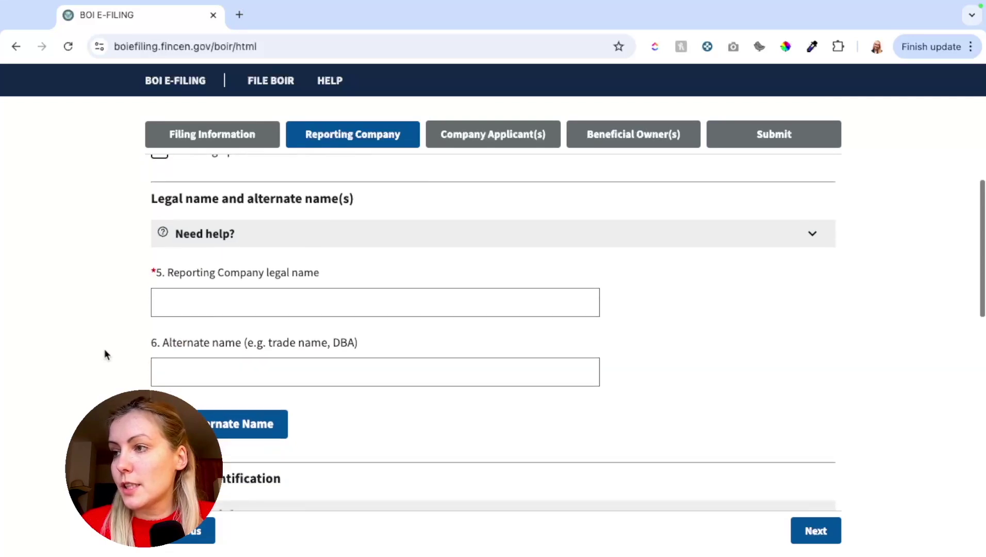
pyautogui.click(212, 308)
pyautogui.write('Silver Hound DogWalki')
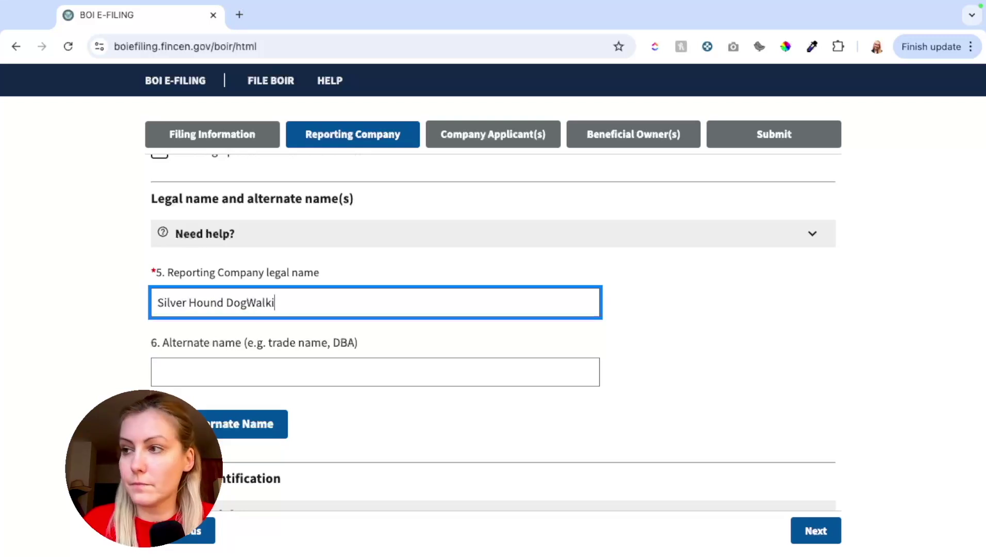
pyautogui.write('ng')
pyautogui.scroll(-1, 120, 304)
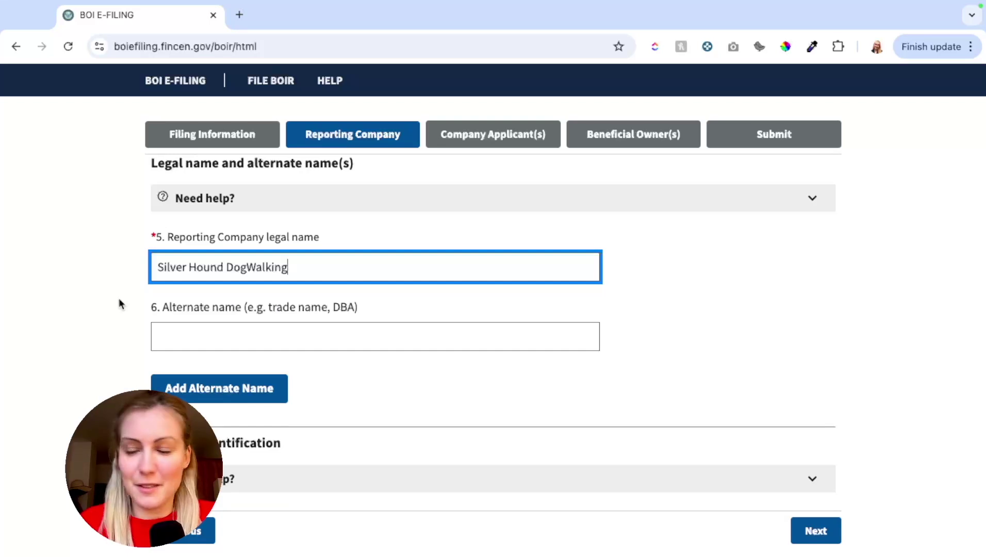
pyautogui.scroll(-2, 119, 300)
pyautogui.click(242, 234)
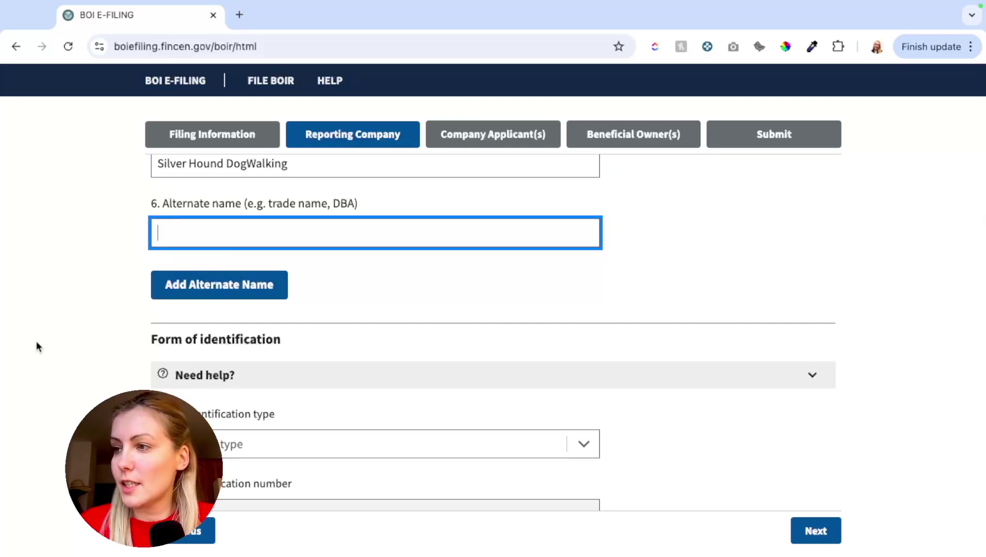
# Set the tax identification type to EIN.
pyautogui.scroll(-2, 36, 341)
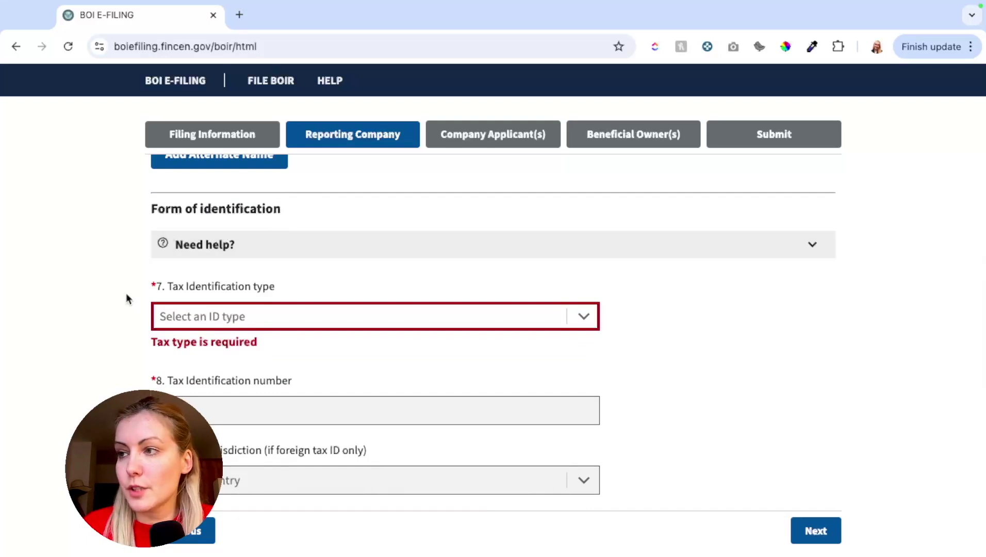
pyautogui.scroll(-1, 126, 297)
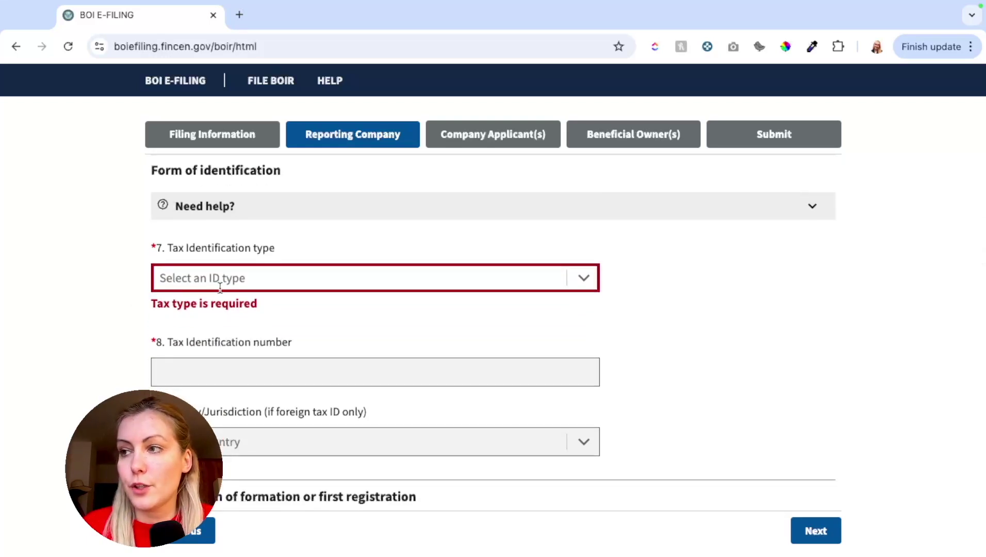
pyautogui.moveTo(220, 288)
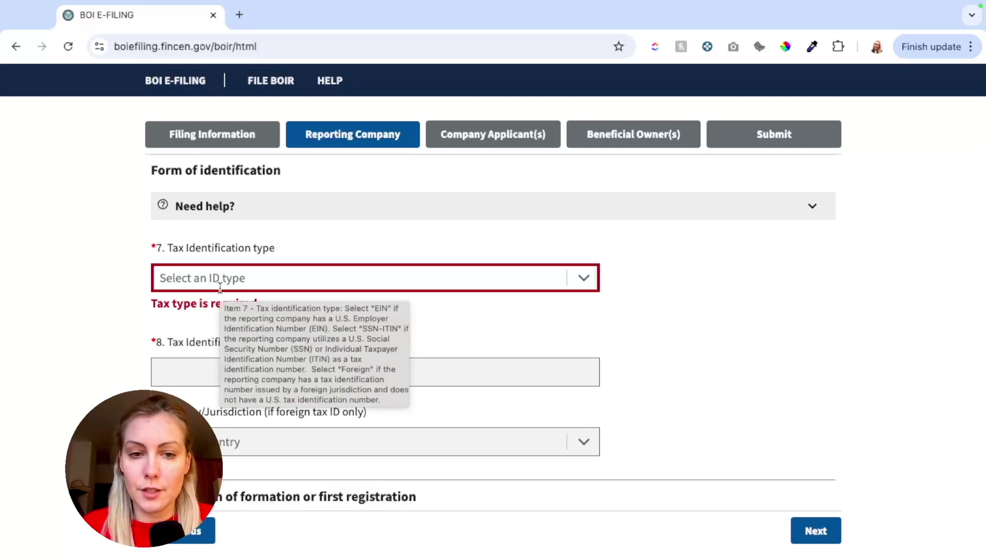
pyautogui.click(220, 288)
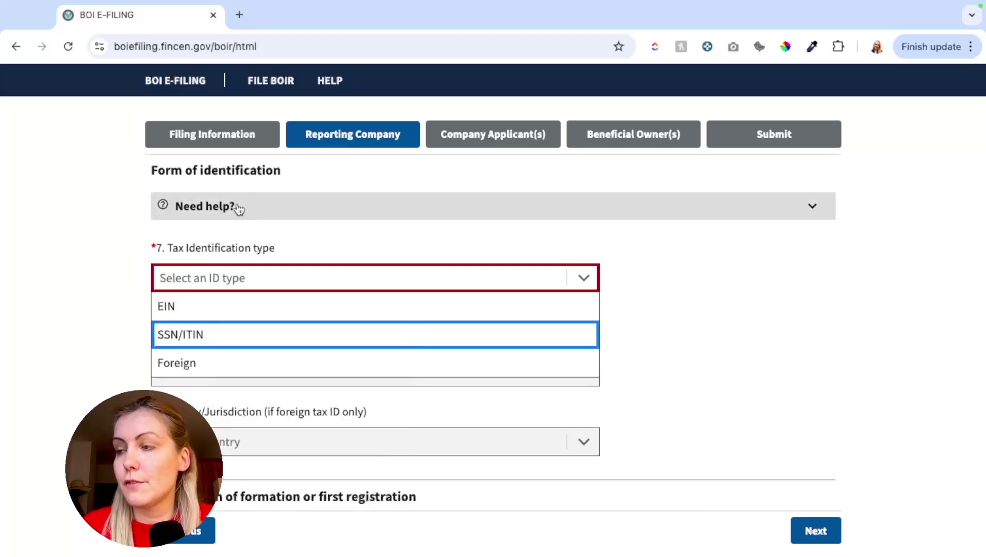
pyautogui.click(201, 310)
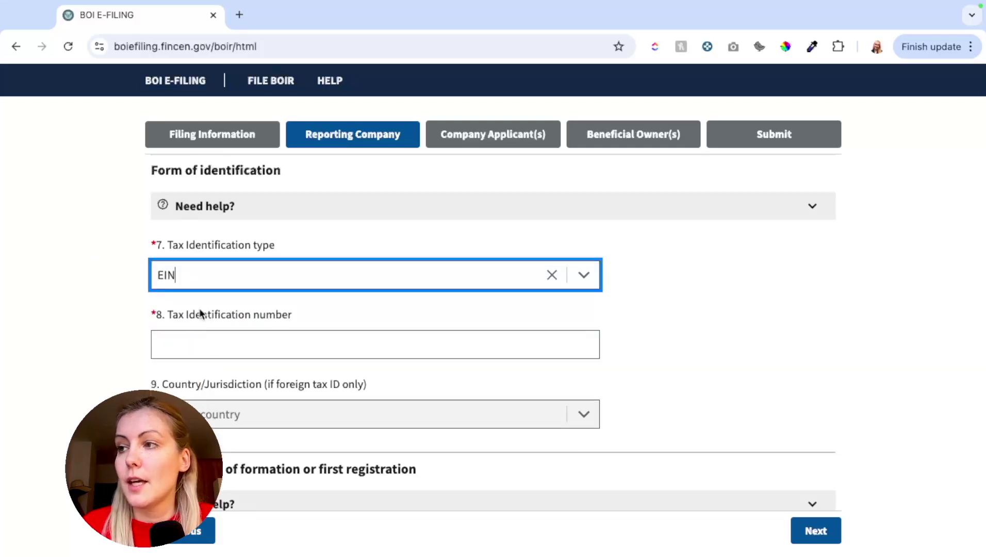
# Enter the company's 9-digit EIN, deleting an accidental extra digit.
pyautogui.click(188, 342)
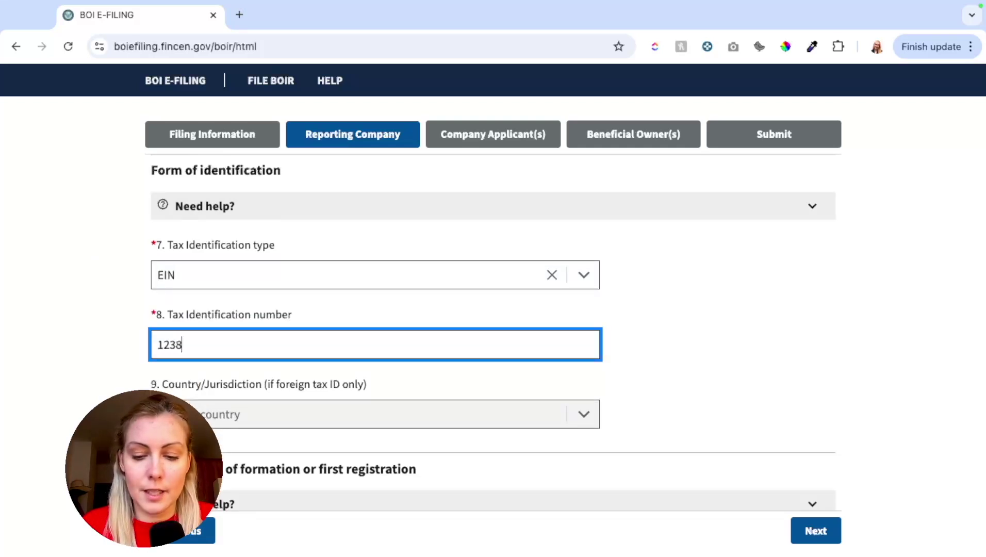
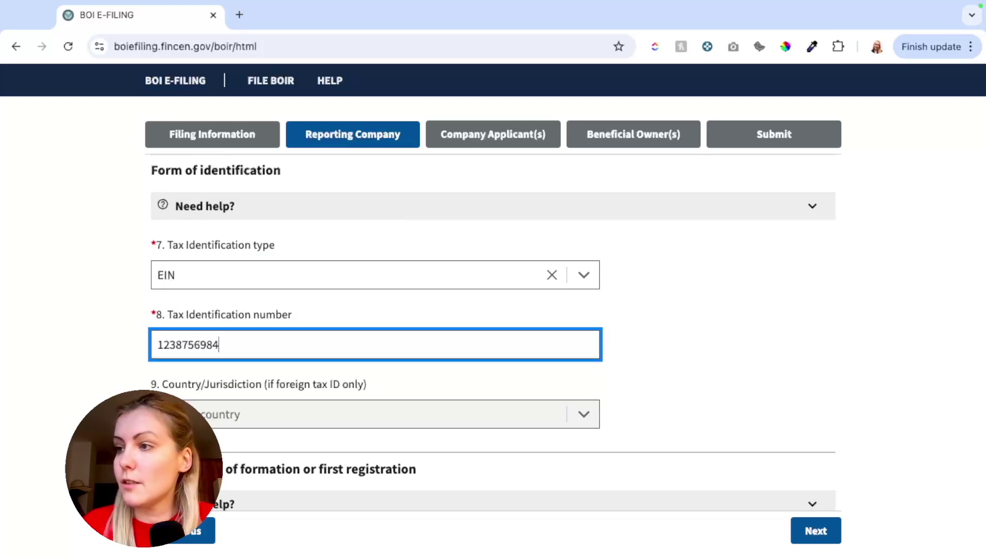
pyautogui.click(24, 394)
pyautogui.scroll(-2, 24, 395)
pyautogui.click(208, 278)
pyautogui.press('BackSpace')
pyautogui.click(102, 322)
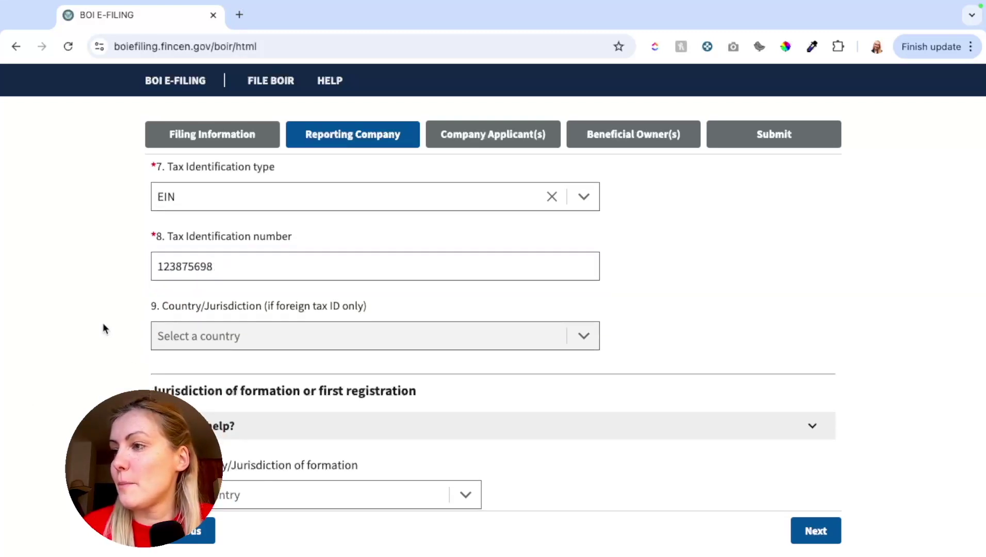
pyautogui.scroll(-2, 102, 322)
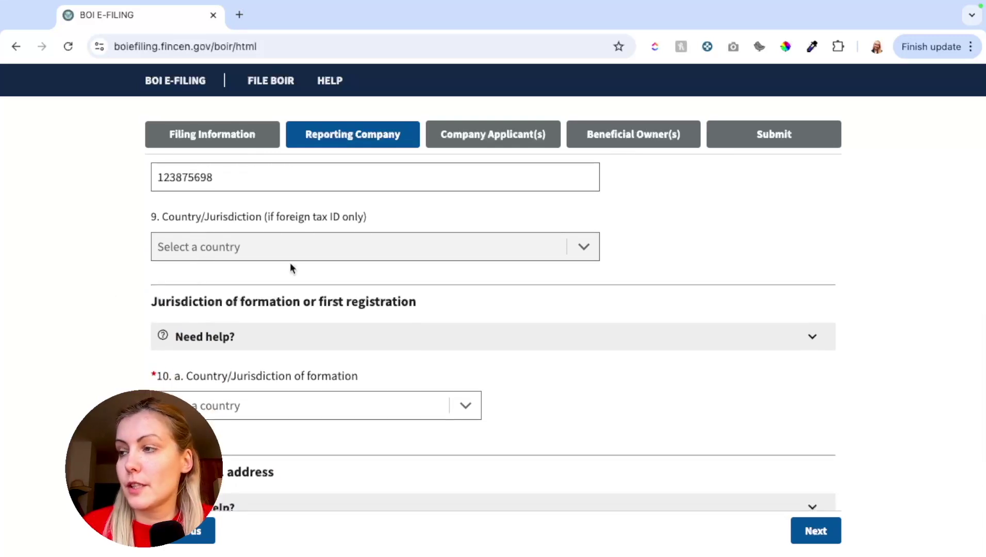
pyautogui.scroll(-1, 20, 338)
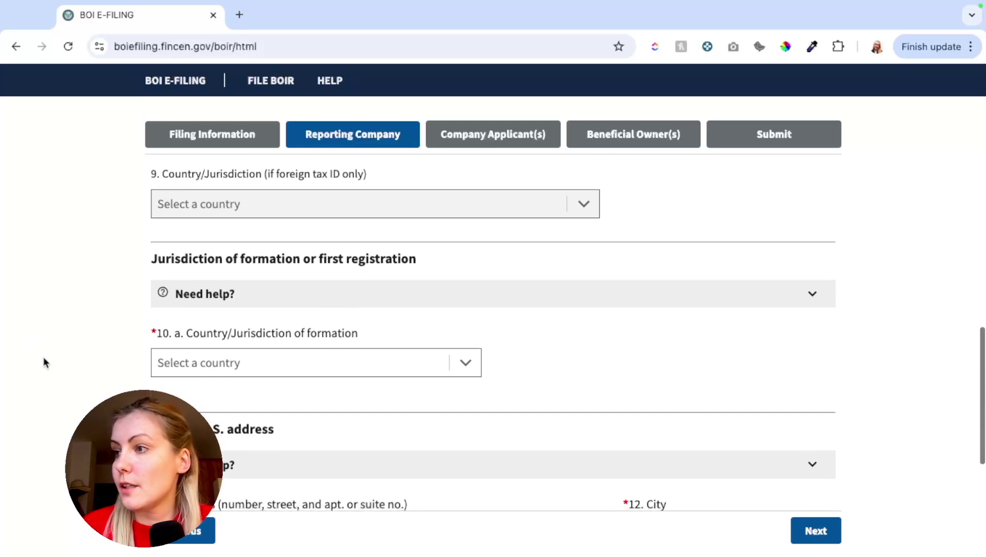
pyautogui.scroll(-3, 73, 389)
pyautogui.scroll(2, 181, 272)
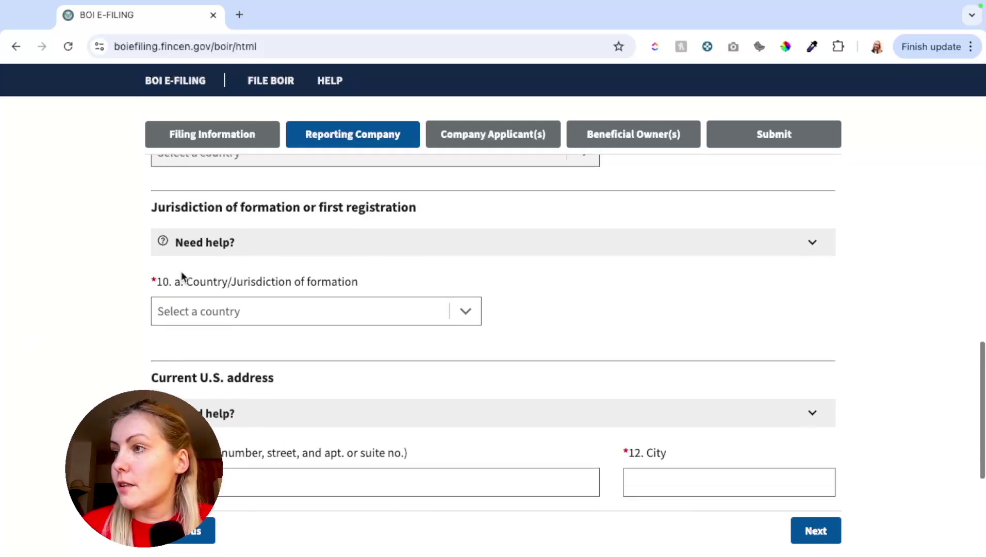
# Set the formation jurisdiction to United States of America with New Jersey as state of formation.
pyautogui.click(223, 311)
pyautogui.click(175, 339)
pyautogui.scroll(-1, 77, 336)
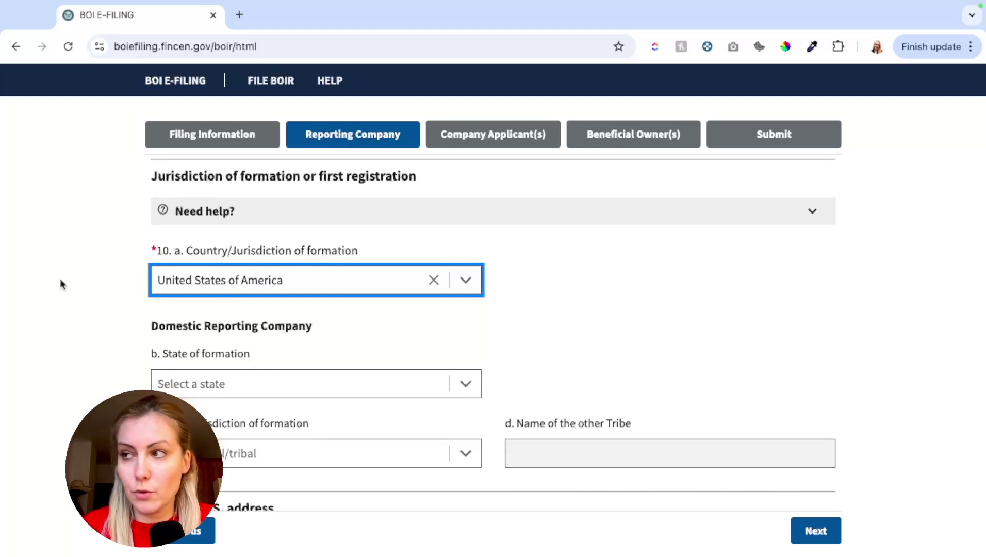
pyautogui.scroll(-1, 60, 285)
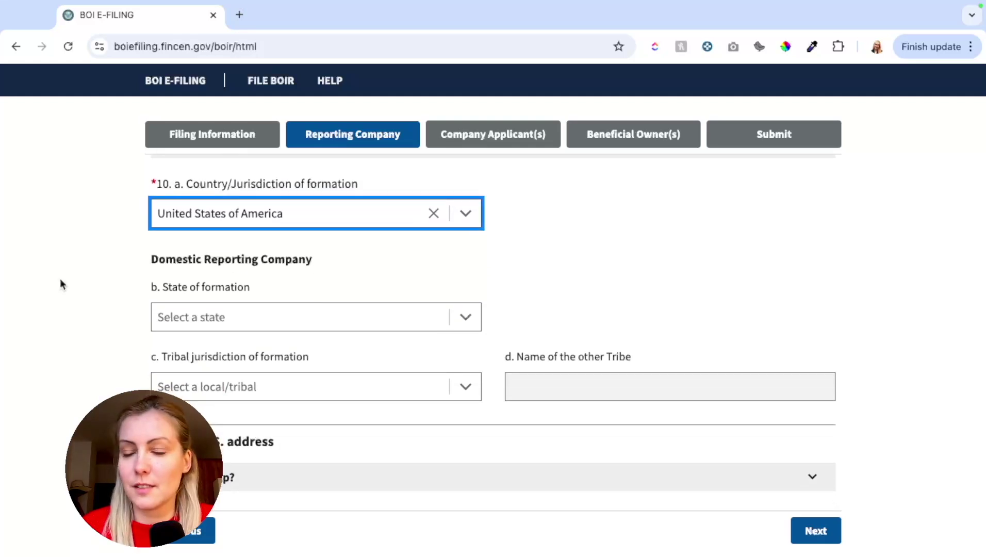
pyautogui.scroll(-1, 140, 340)
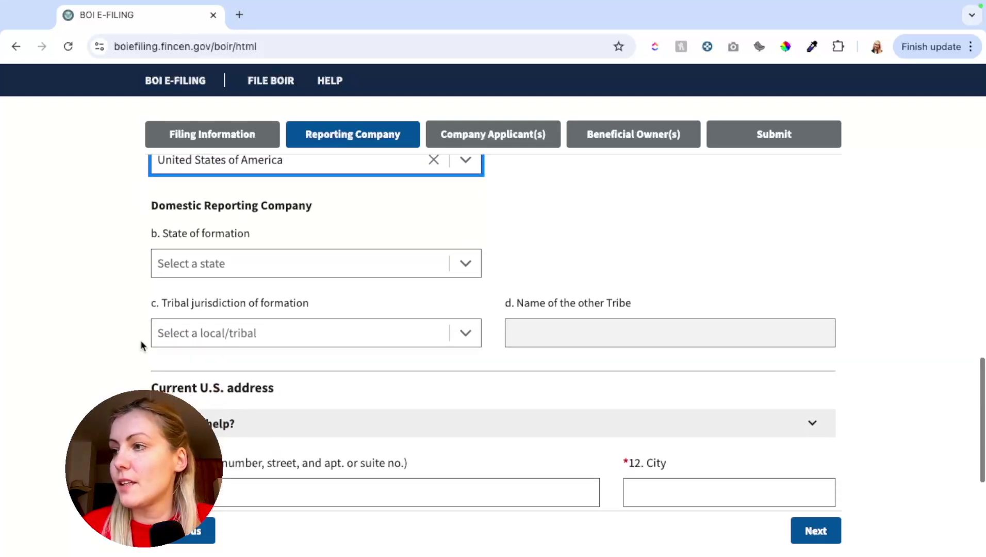
pyautogui.click(231, 264)
pyautogui.scroll(-1, 191, 338)
pyautogui.scroll(-14, 190, 339)
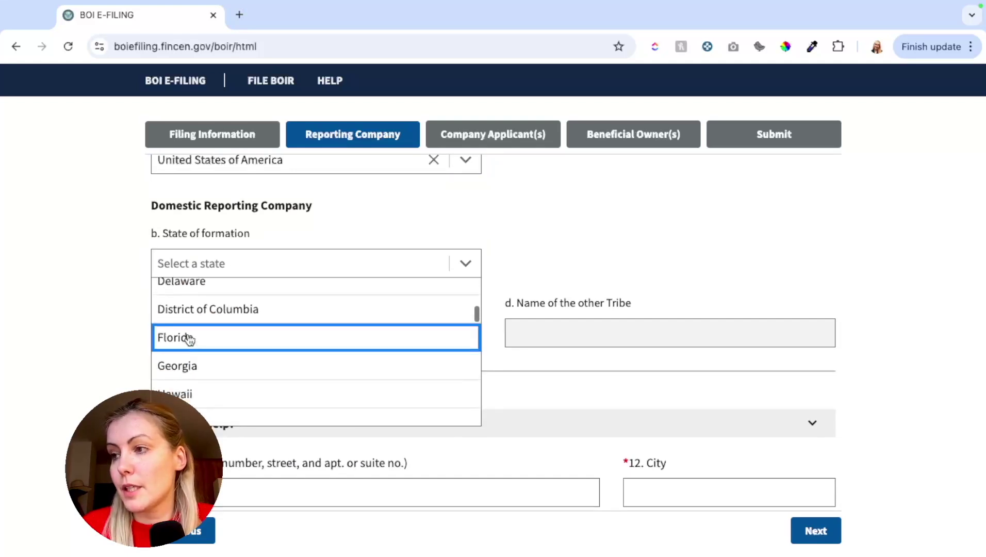
pyautogui.scroll(-2, 189, 340)
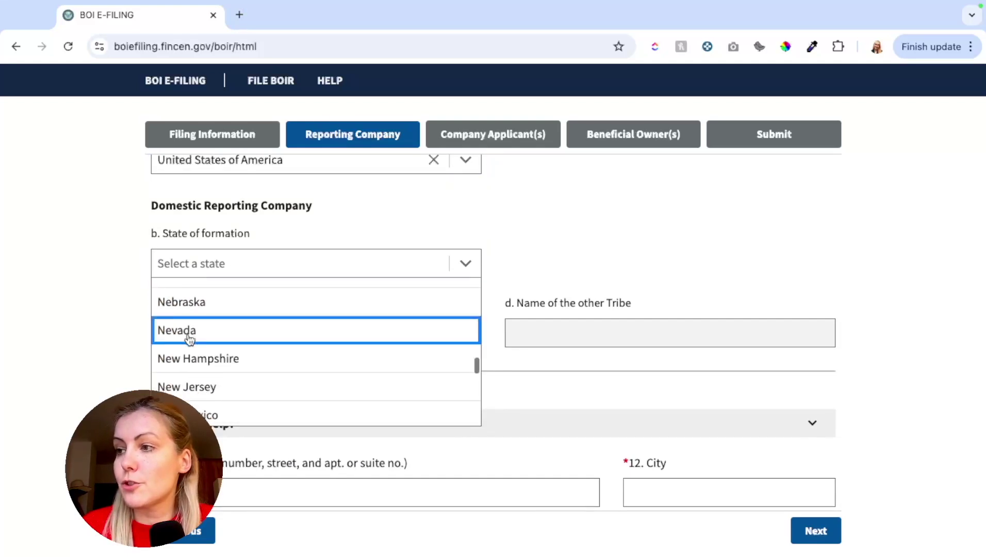
pyautogui.click(187, 343)
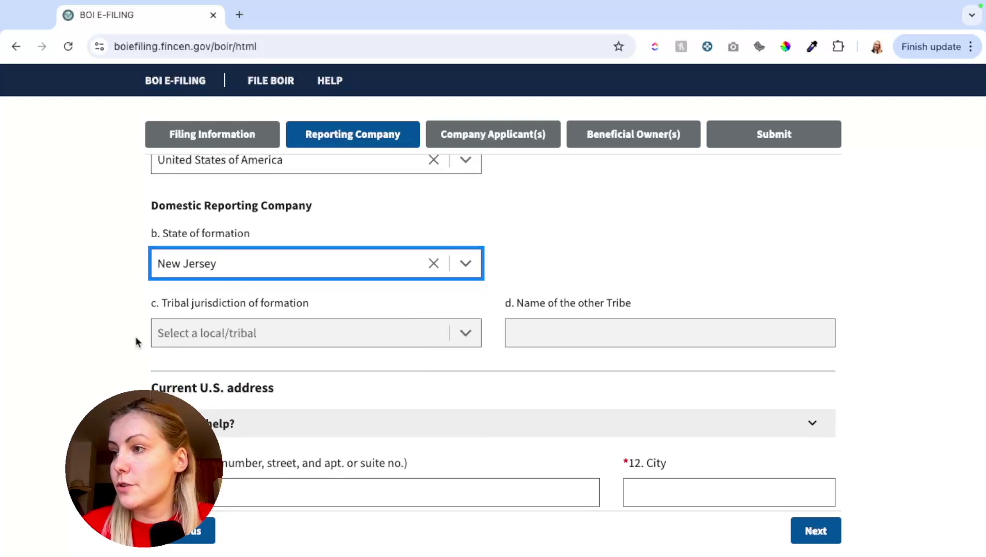
pyautogui.scroll(-4, 135, 336)
pyautogui.click(215, 279)
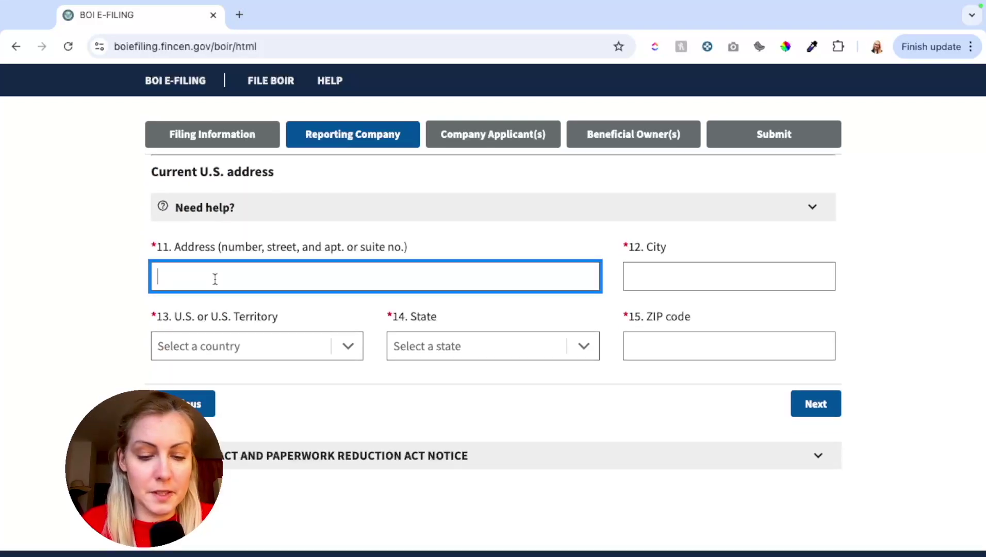
# Enter the company's street address and city, with United States of America and New Jersey selected.
pyautogui.write('123 South Orange')
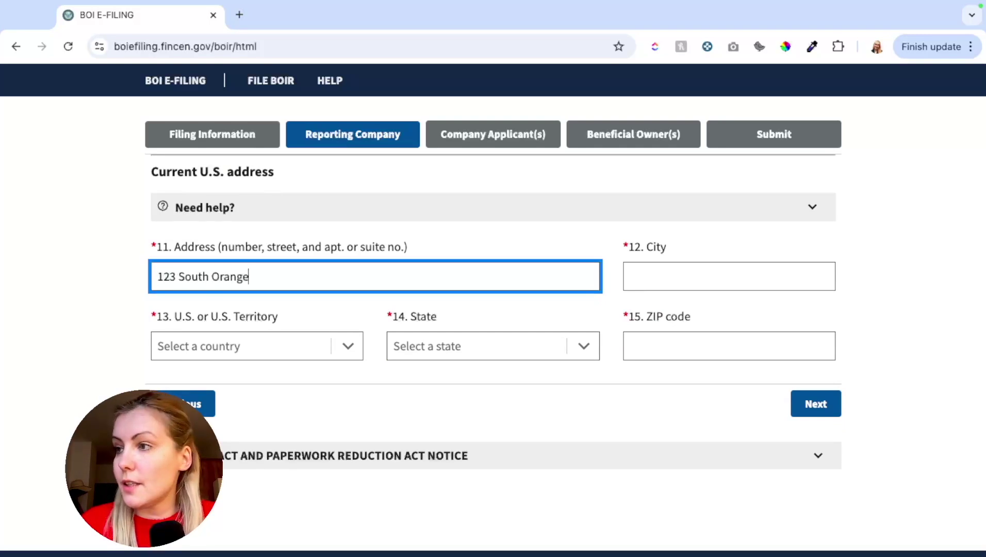
pyautogui.write('d')
pyautogui.press('Tab')
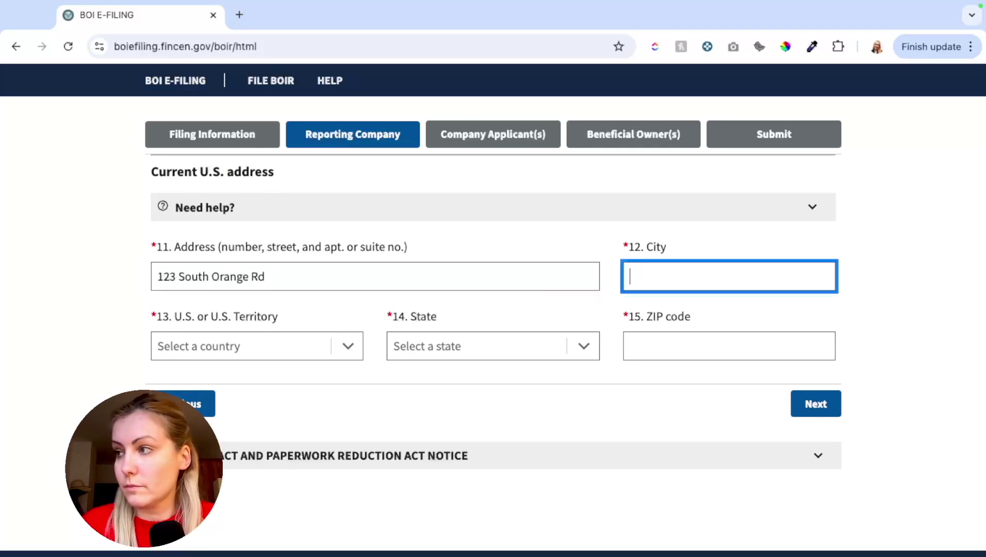
pyautogui.write('South Orange')
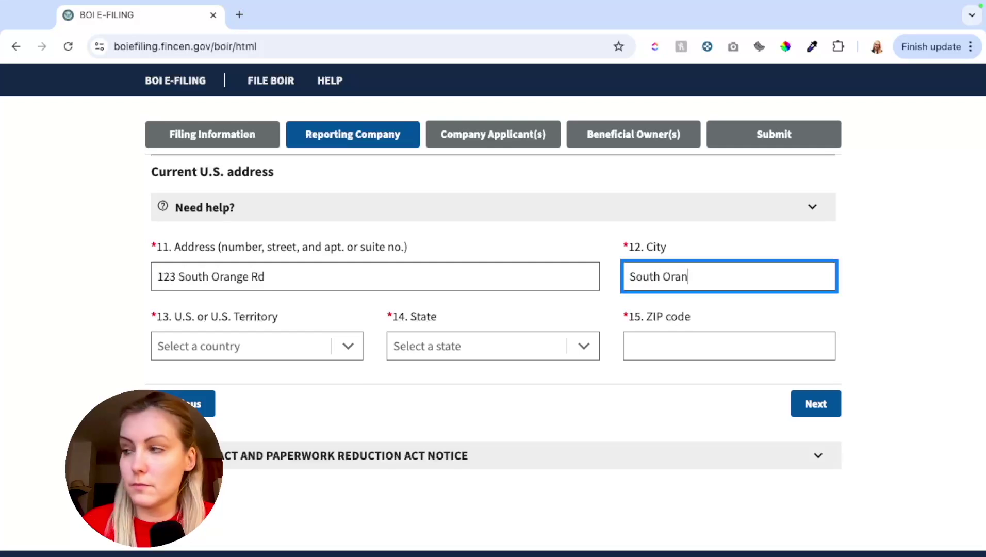
pyautogui.click(182, 341)
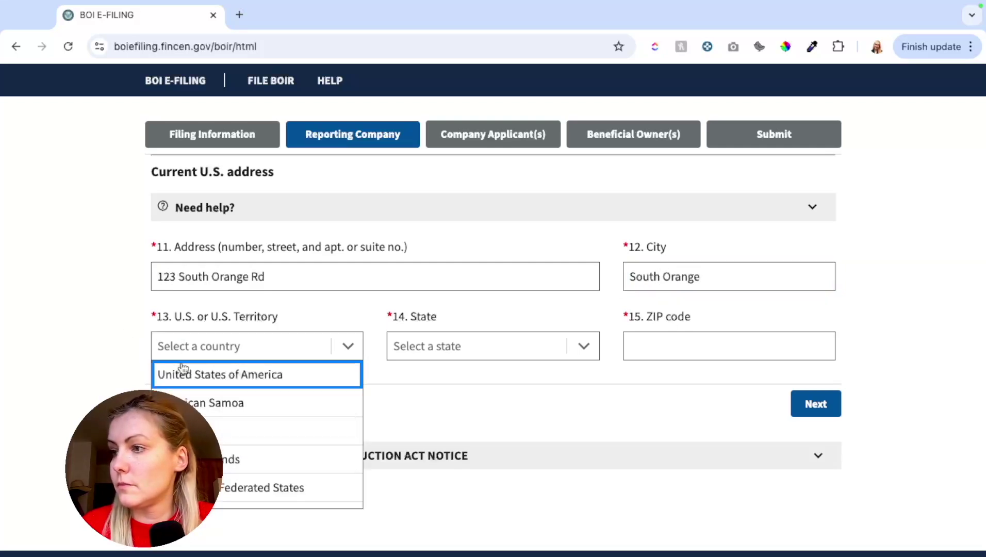
pyautogui.click(209, 374)
pyautogui.click(439, 347)
pyautogui.scroll(-10, 438, 416)
pyautogui.scroll(-2, 438, 416)
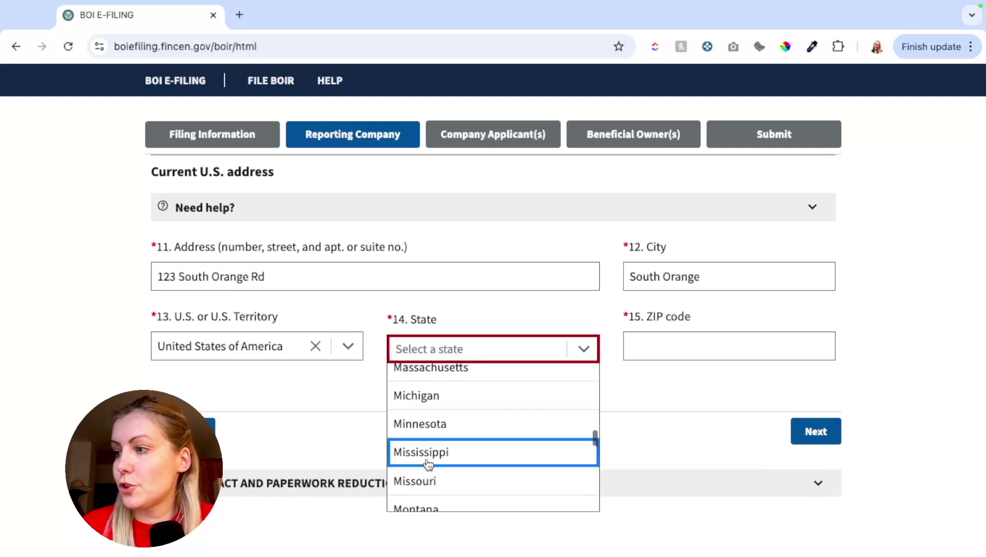
pyautogui.scroll(-4, 425, 493)
pyautogui.click(425, 489)
pyautogui.press('Tab')
# Enter the company's ZIP code and advance to the Company Applicant(s) step.
pyautogui.write('07079')
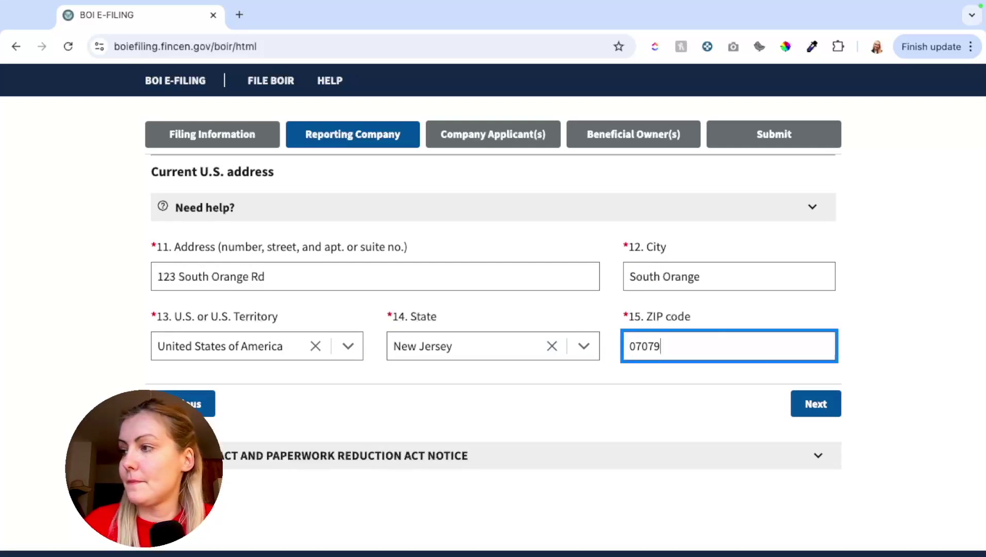
pyautogui.click(821, 410)
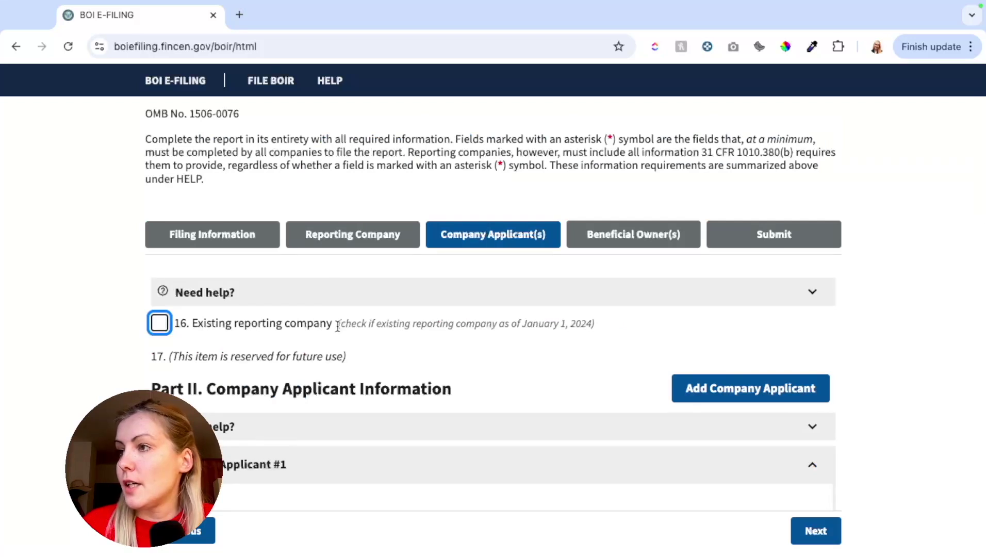
pyautogui.scroll(-1, 464, 361)
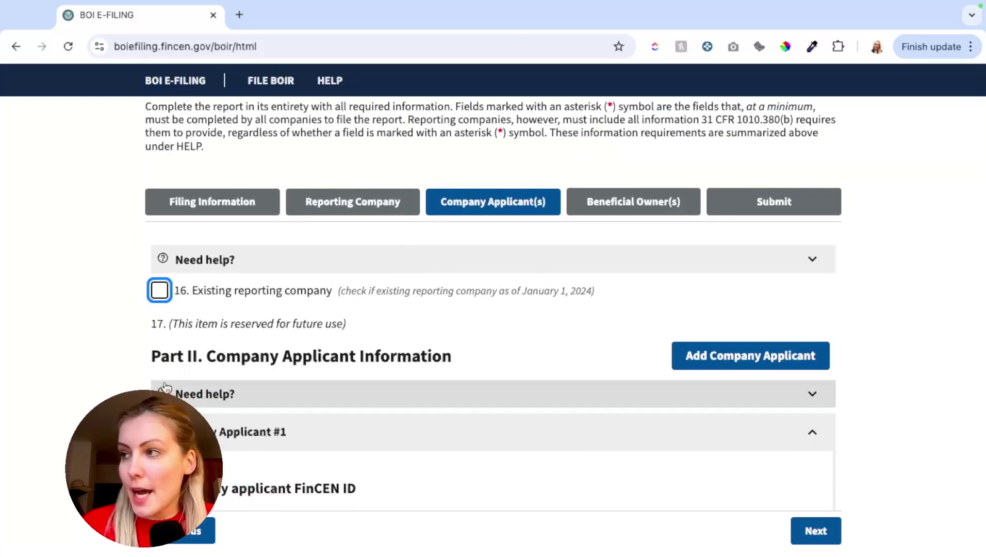
pyautogui.scroll(1, 154, 315)
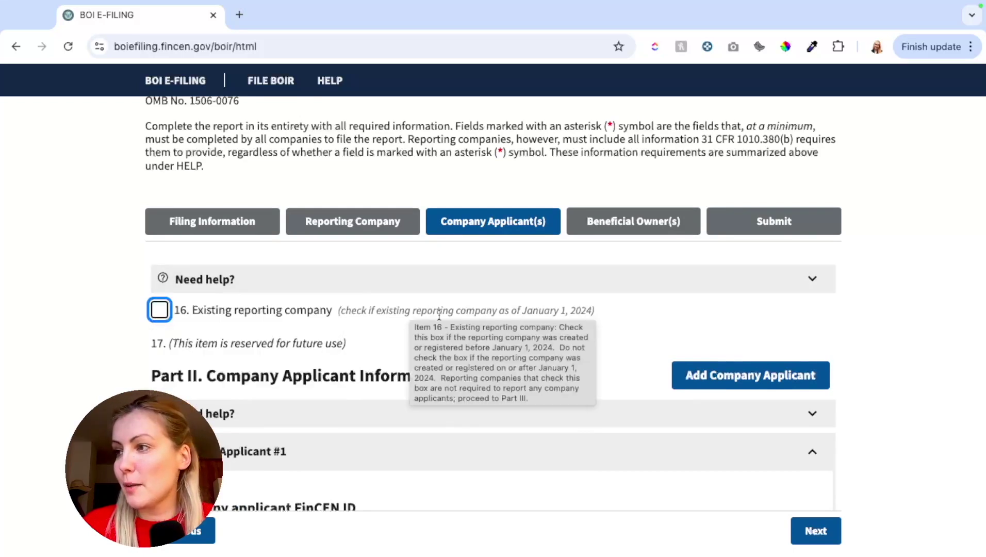
# Tick item 16 Existing reporting company and confirm clearing the company applicant fields.
pyautogui.click(422, 288)
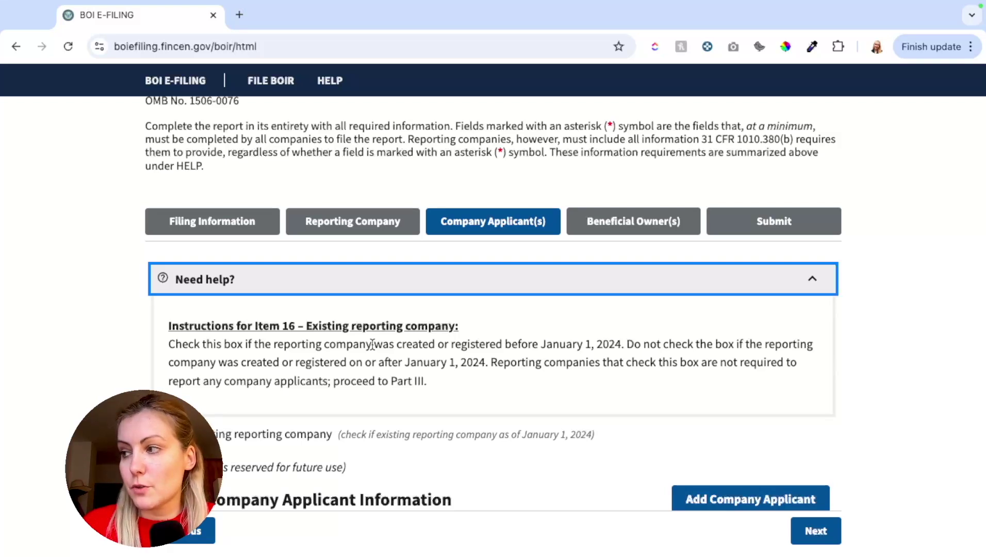
pyautogui.click(396, 287)
pyautogui.click(159, 310)
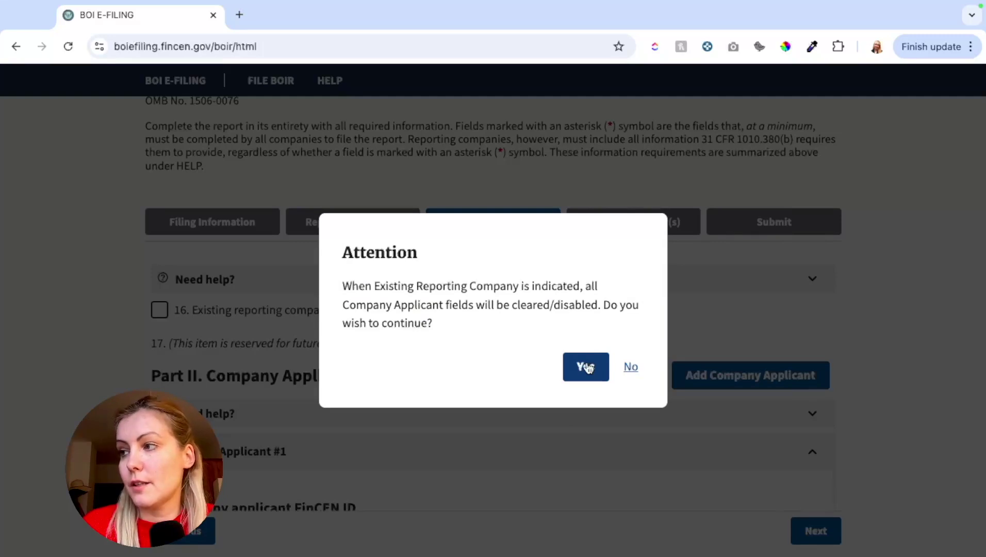
pyautogui.click(588, 368)
pyautogui.scroll(-5, 70, 365)
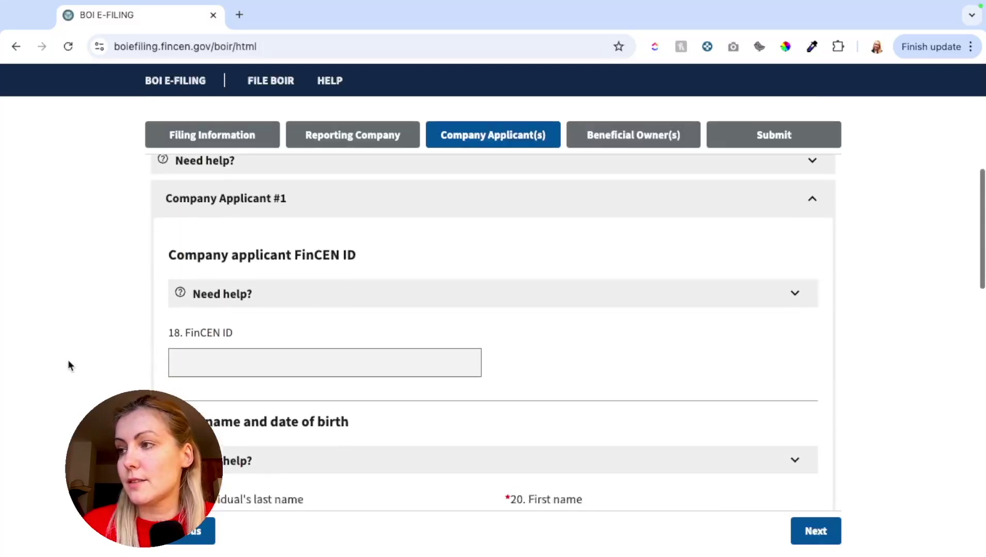
pyautogui.scroll(3, 293, 248)
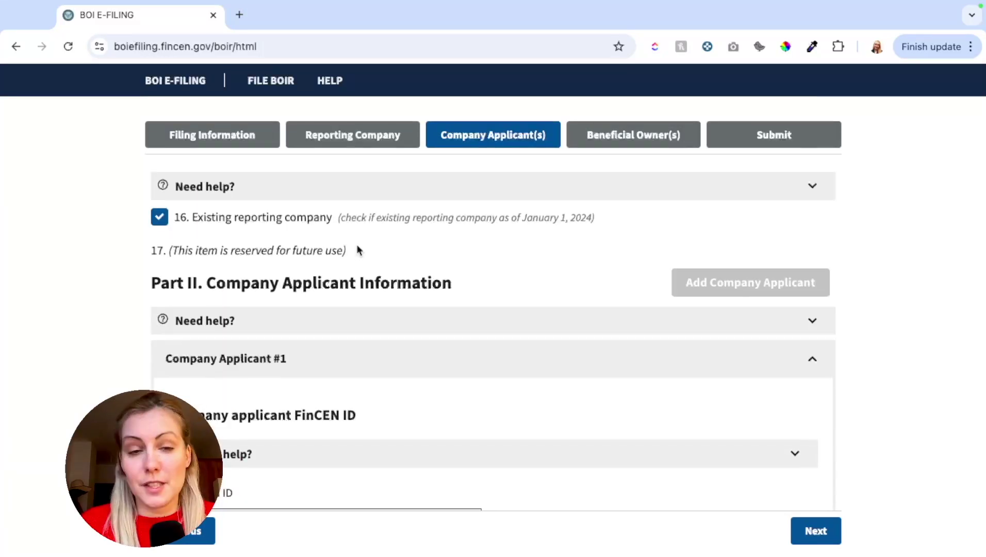
pyautogui.moveTo(355, 253); pyautogui.dragTo(151, 248)
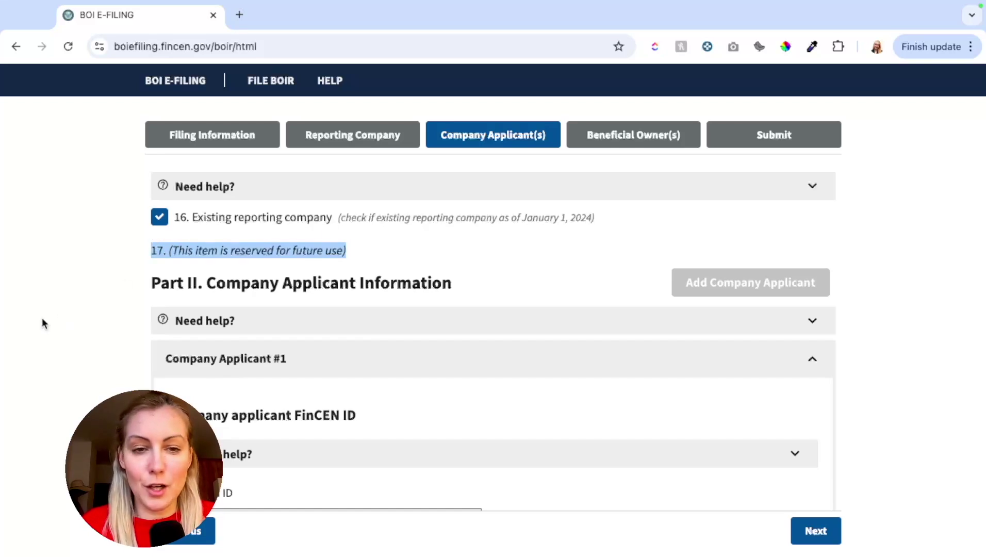
pyautogui.click(250, 251)
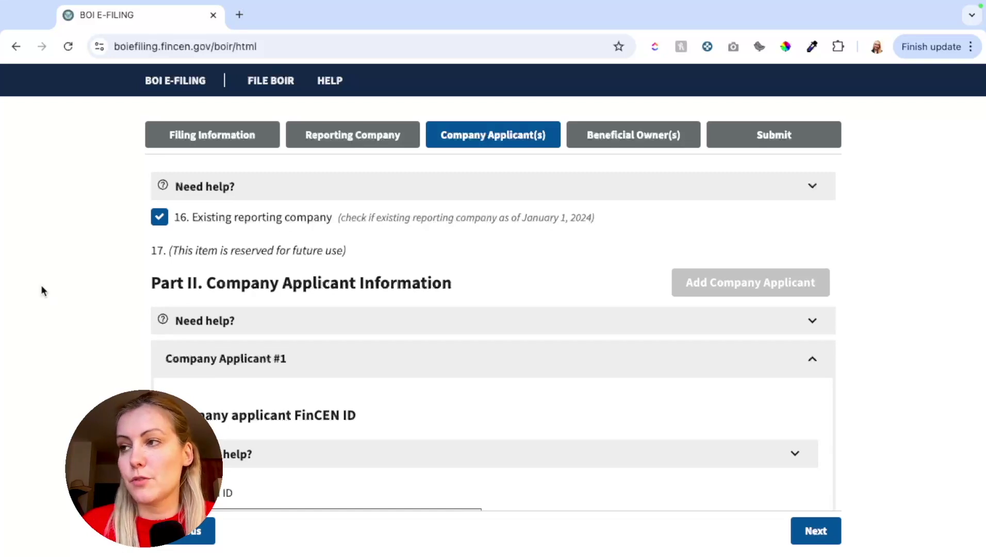
pyautogui.scroll(-1, 41, 286)
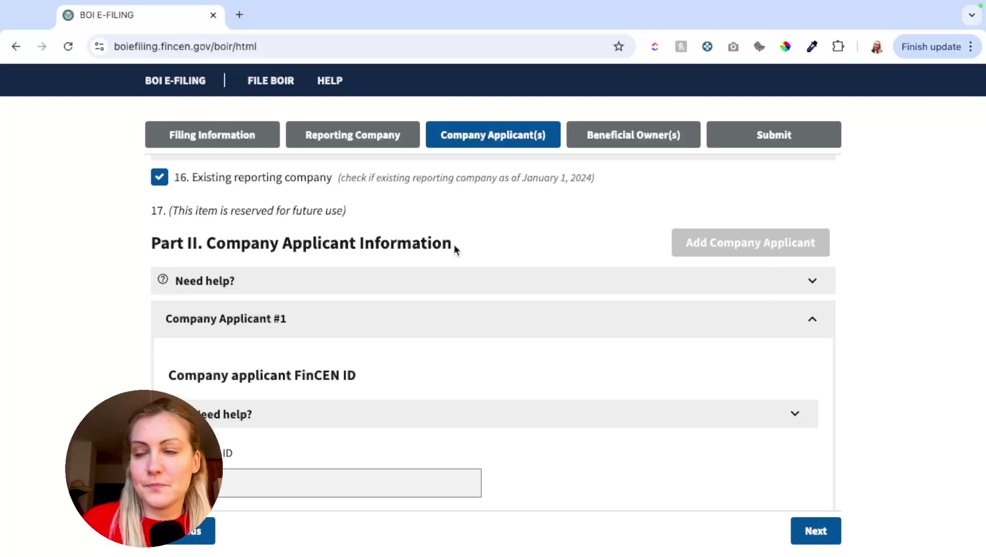
pyautogui.scroll(-10, 415, 267)
pyautogui.scroll(-4, 417, 267)
pyautogui.scroll(-1, 417, 267)
pyautogui.scroll(-6, 417, 267)
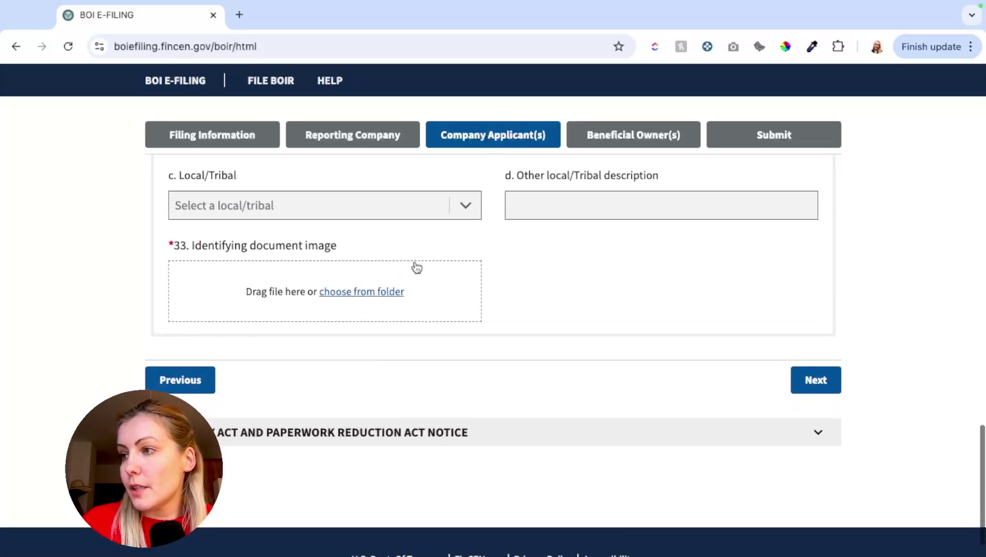
# Advance to Part III and add Beneficial Owner #2, collapsing both owner sections.
pyautogui.click(793, 379)
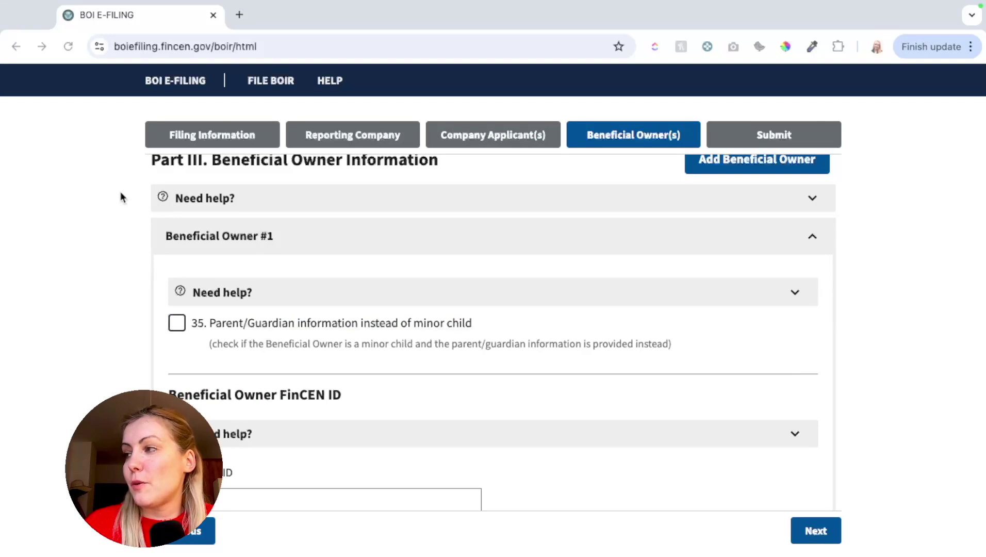
pyautogui.scroll(1, 120, 196)
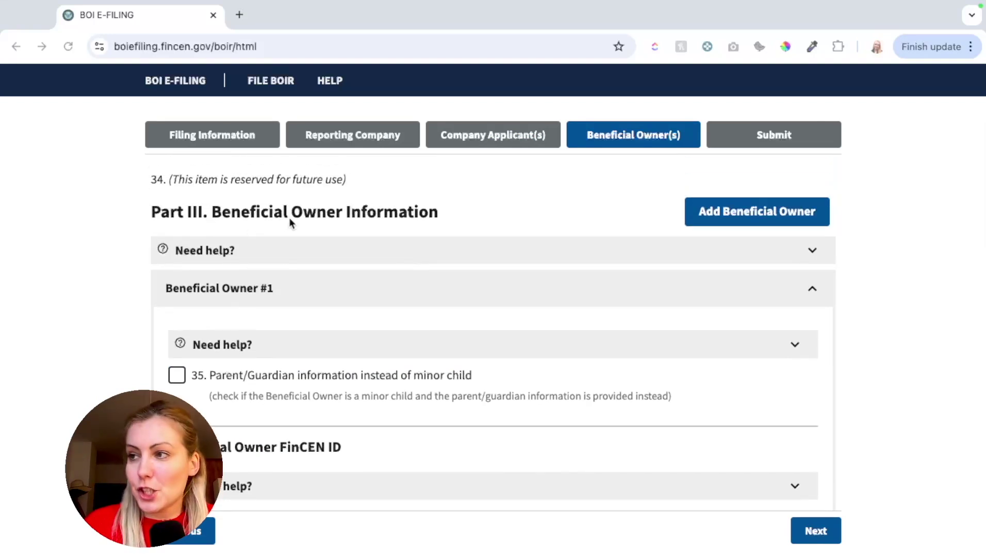
pyautogui.scroll(-2, 289, 252)
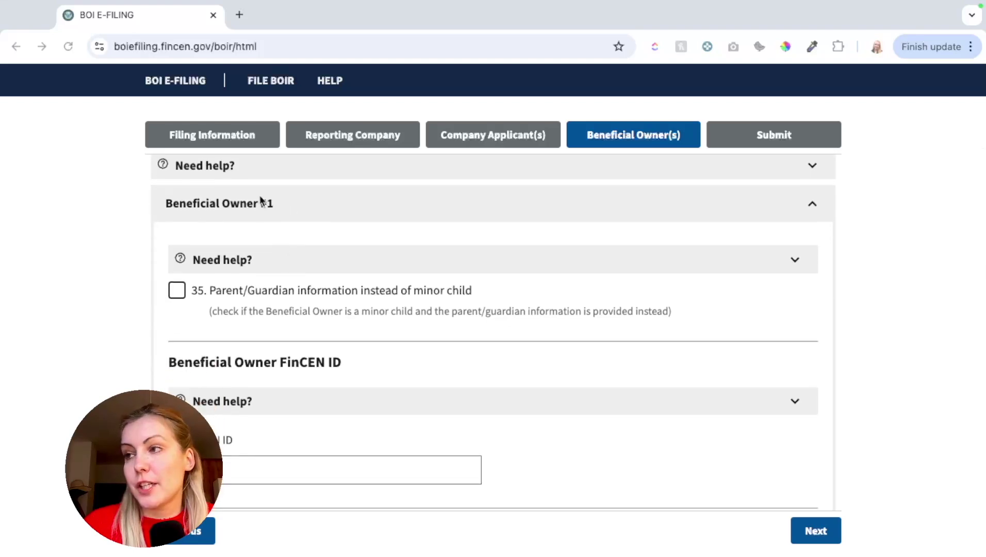
pyautogui.scroll(1, 535, 228)
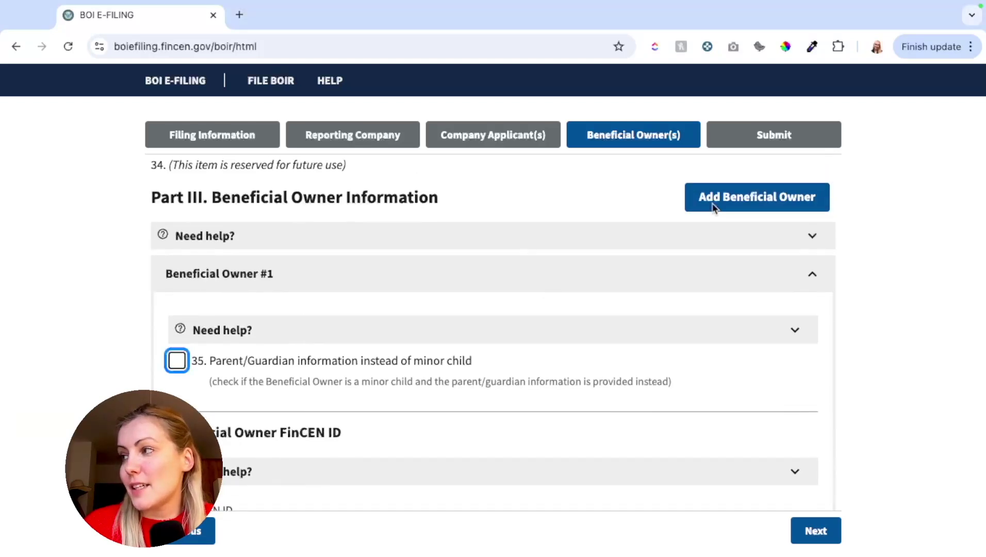
pyautogui.click(826, 276)
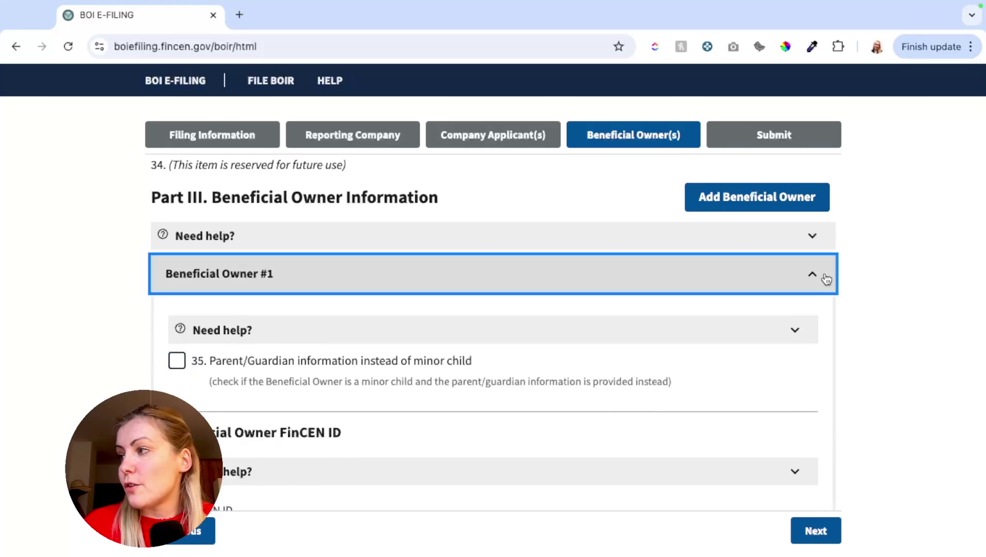
pyautogui.click(810, 209)
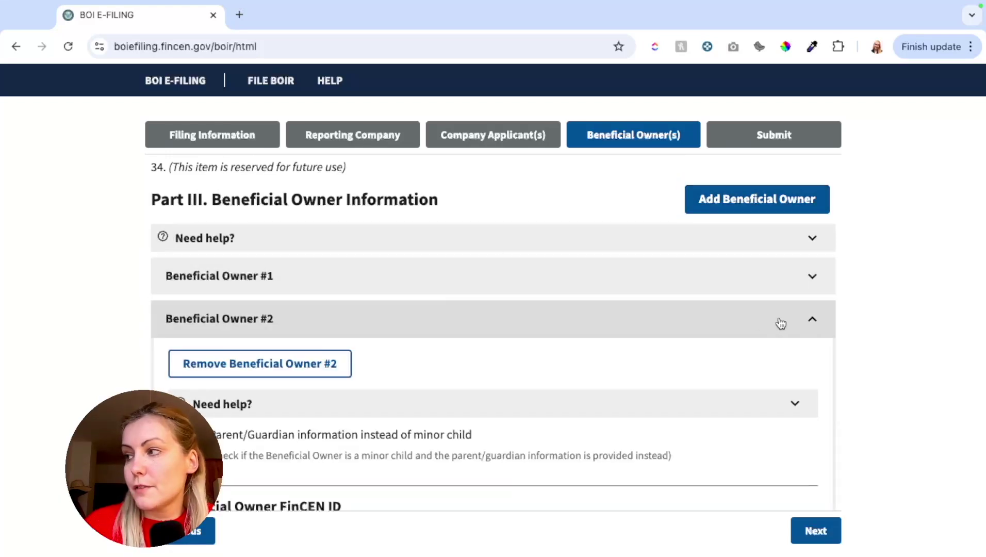
pyautogui.click(809, 324)
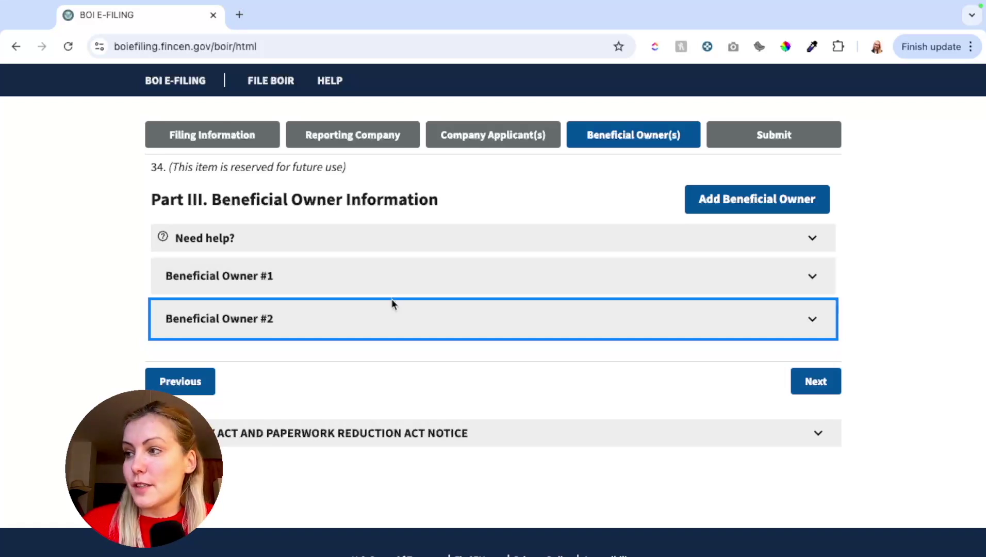
# Expand Beneficial Owner #1 and fill in the owner's last name and first name.
pyautogui.click(475, 283)
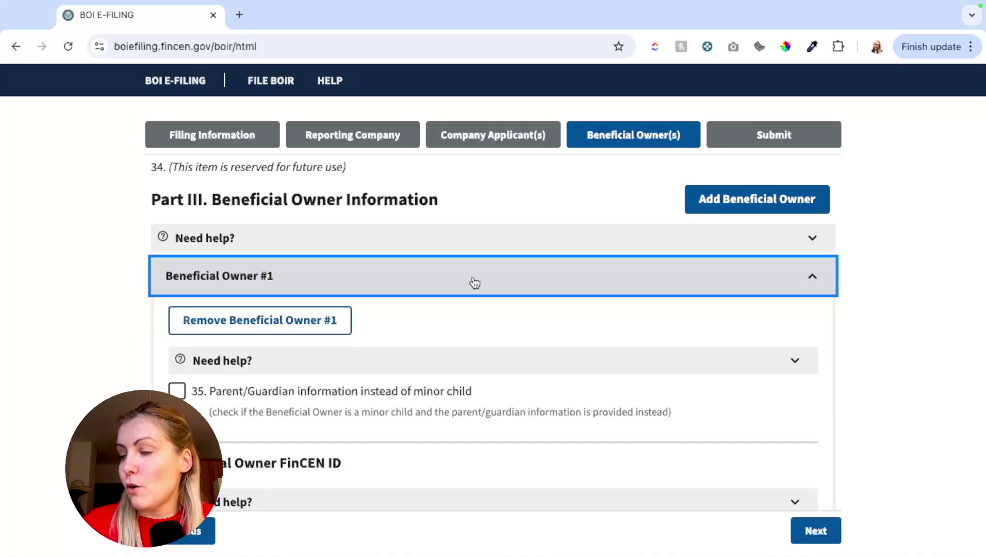
pyautogui.scroll(-3, 365, 315)
pyautogui.scroll(-5, 364, 316)
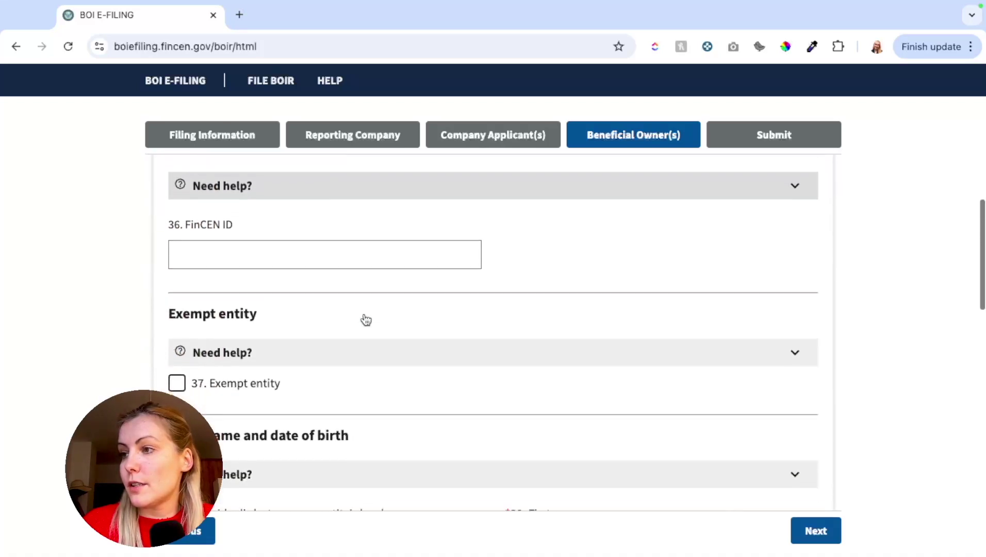
pyautogui.scroll(6, 364, 316)
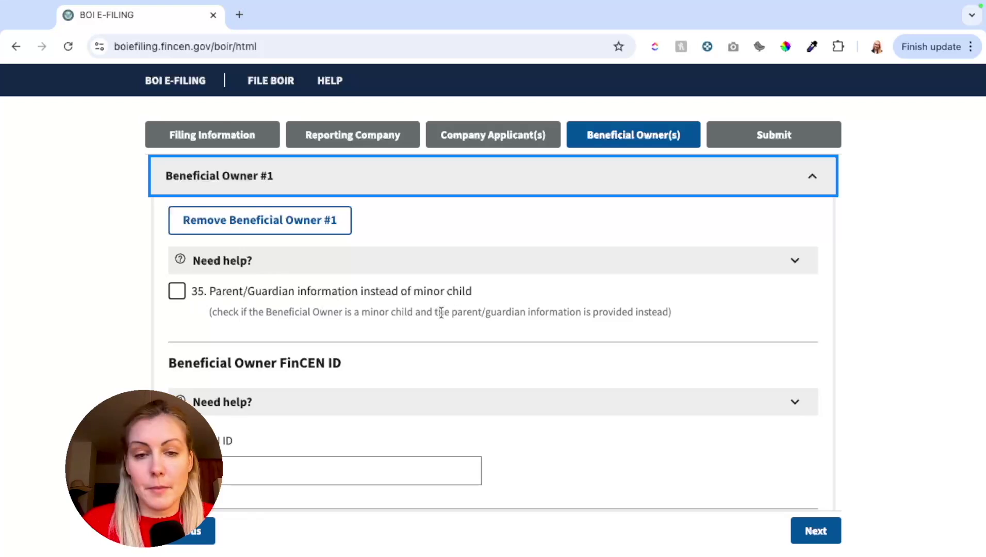
pyautogui.scroll(-1, 302, 313)
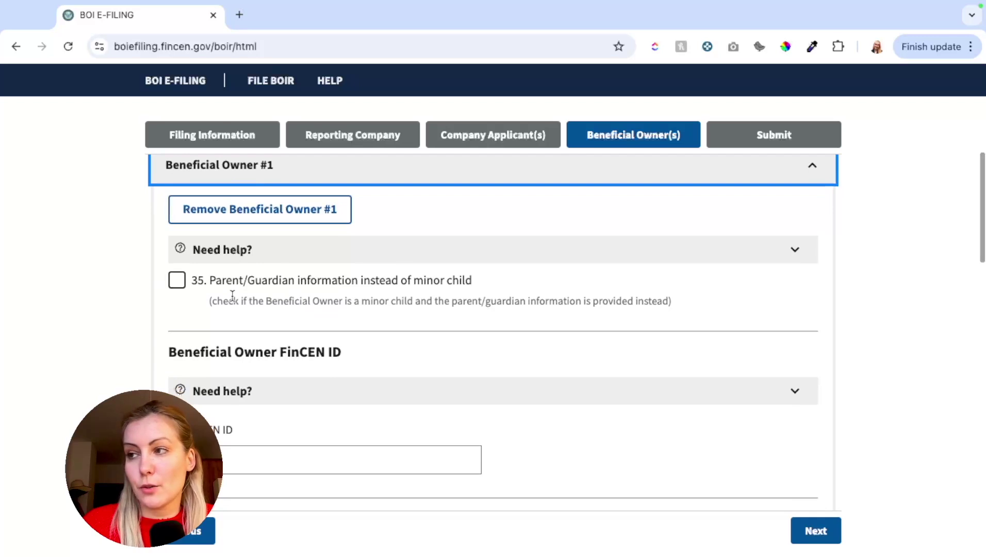
pyautogui.scroll(-5, 268, 299)
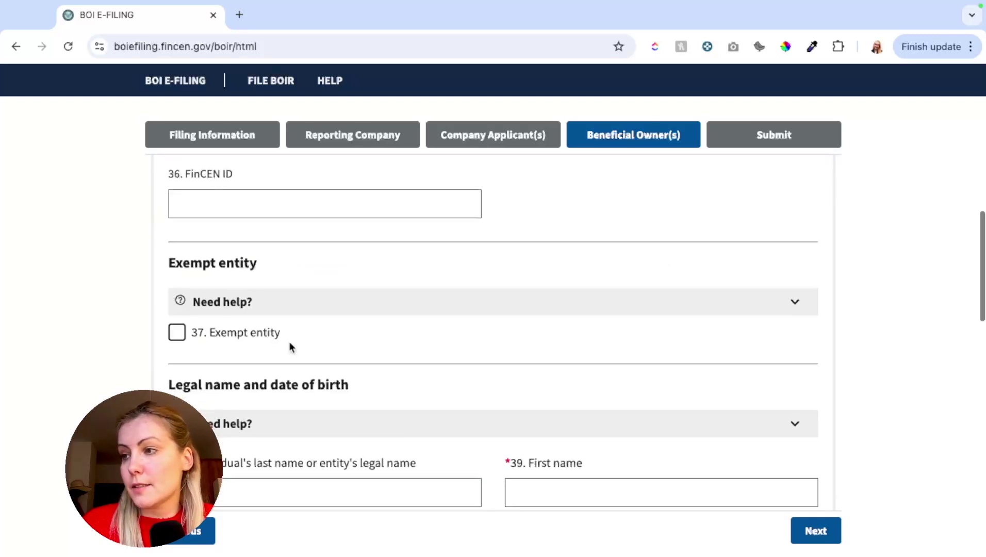
pyautogui.scroll(-2, 289, 346)
pyautogui.click(218, 407)
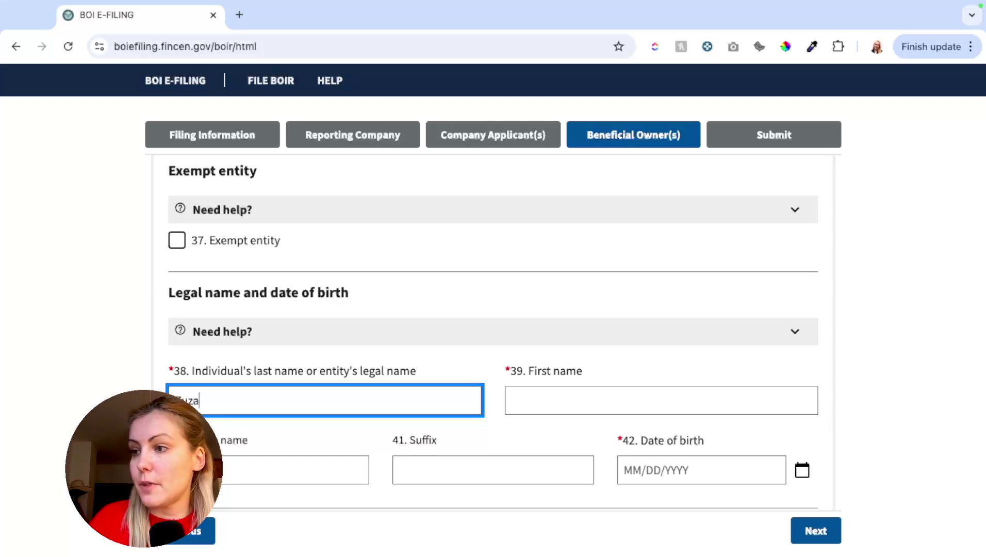
pyautogui.press('Tab')
pyautogui.write('Kupfer')
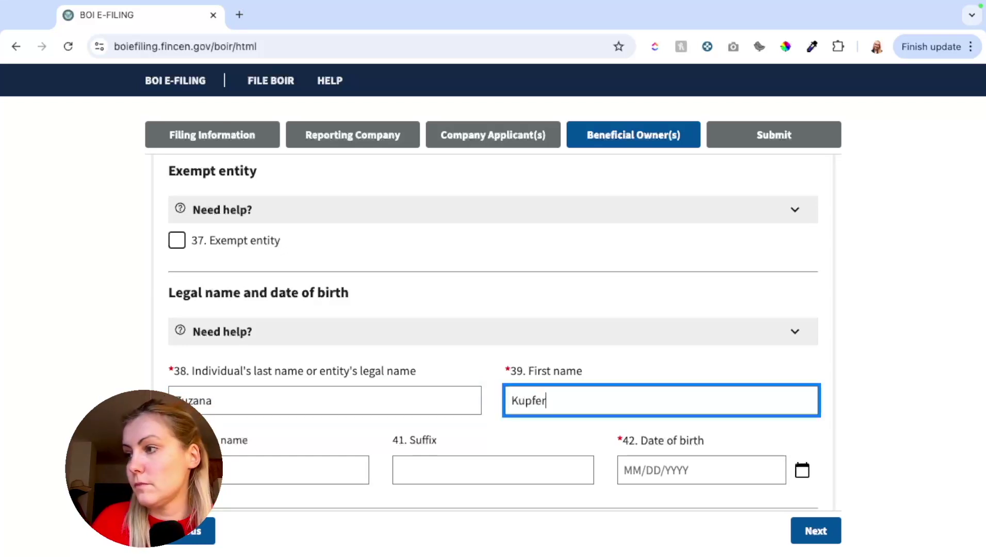
# Enter the first beneficial owner's date of birth in field 42.
pyautogui.scroll(-2, 269, 360)
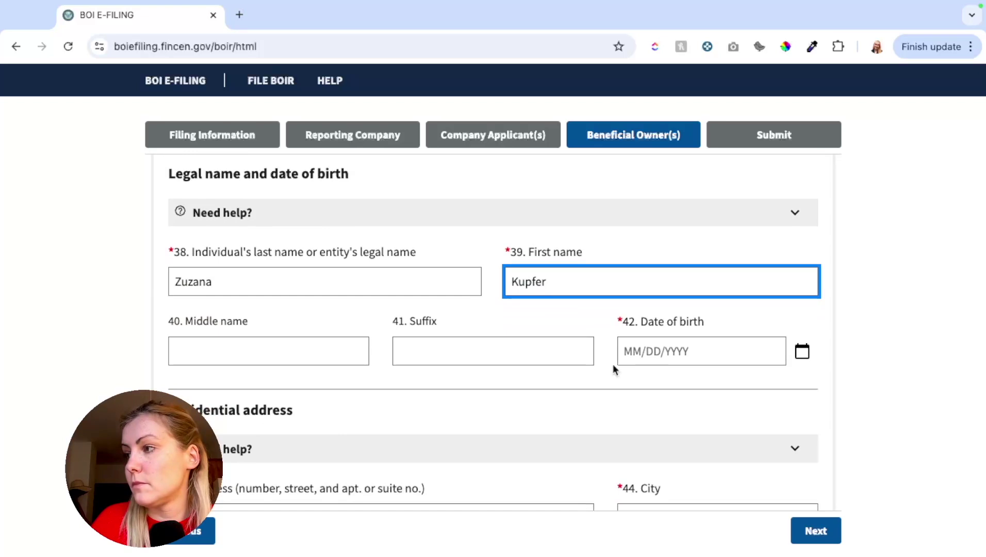
pyautogui.click(626, 350)
pyautogui.write('03')
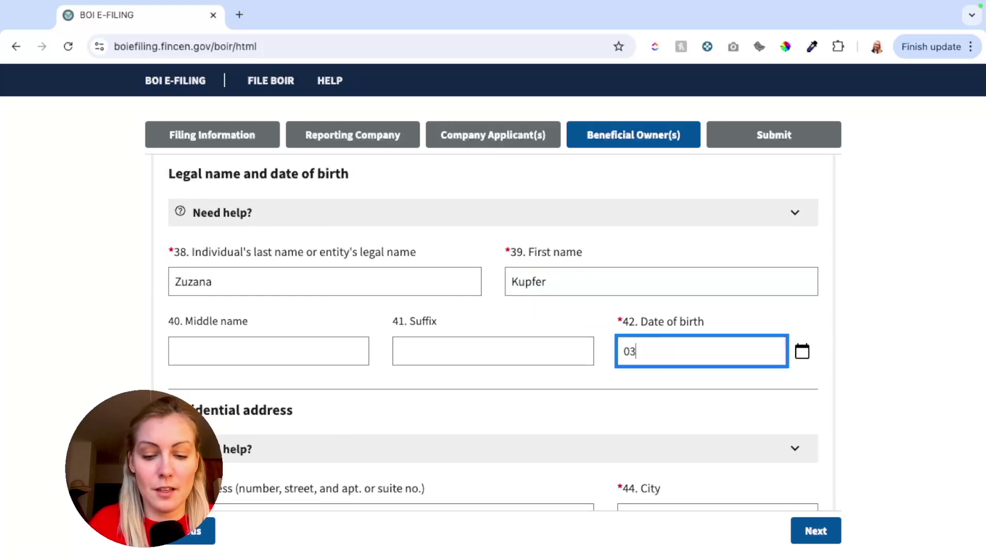
pyautogui.write('/12')
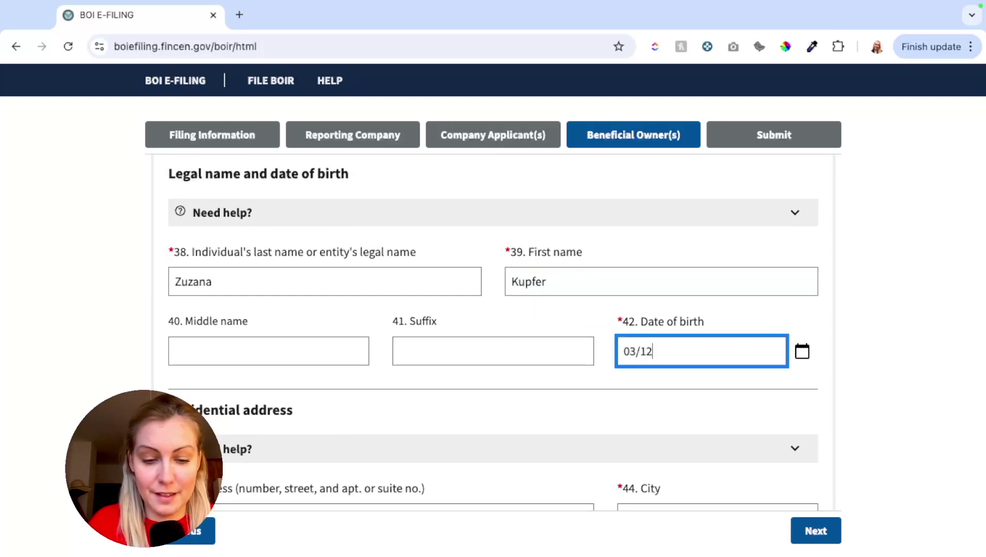
pyautogui.write('/2000')
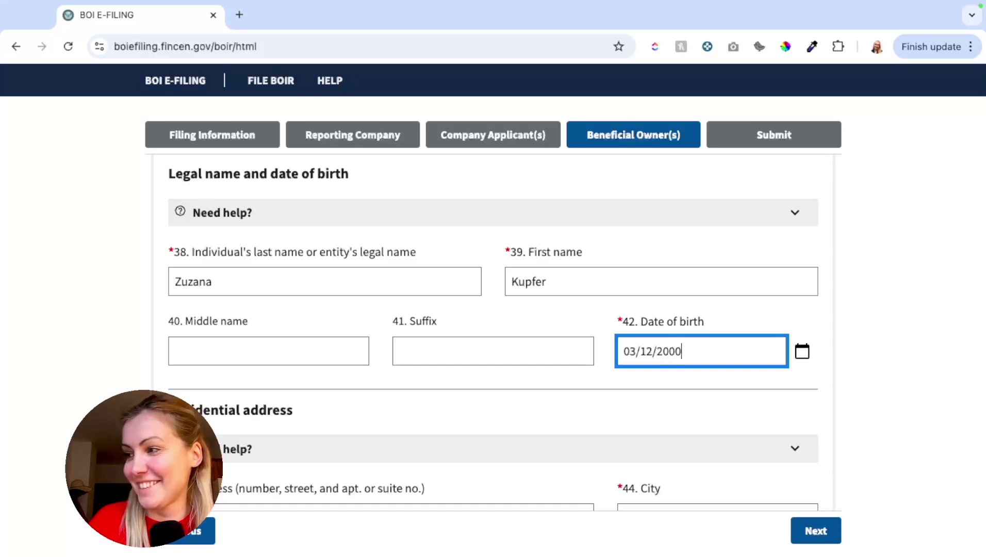
pyautogui.scroll(-3, 506, 414)
# Enter the beneficial owner's residential street address and city.
pyautogui.click(290, 364)
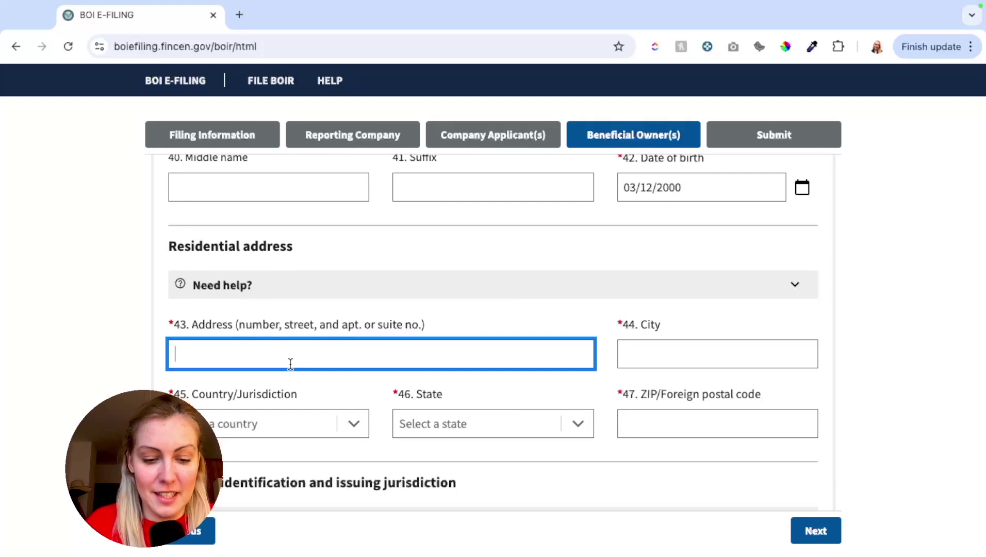
pyautogui.write('123')
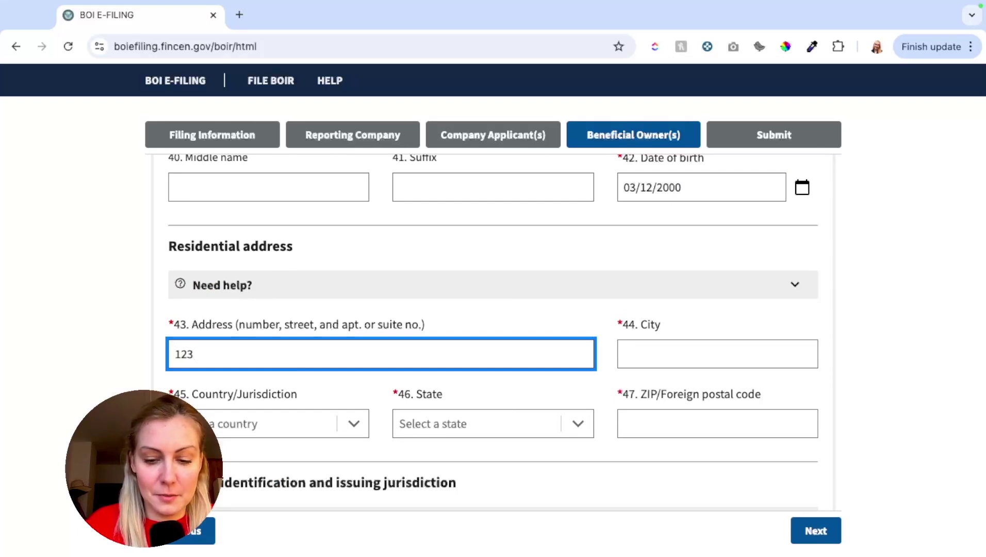
pyautogui.write(' Treasure Ave')
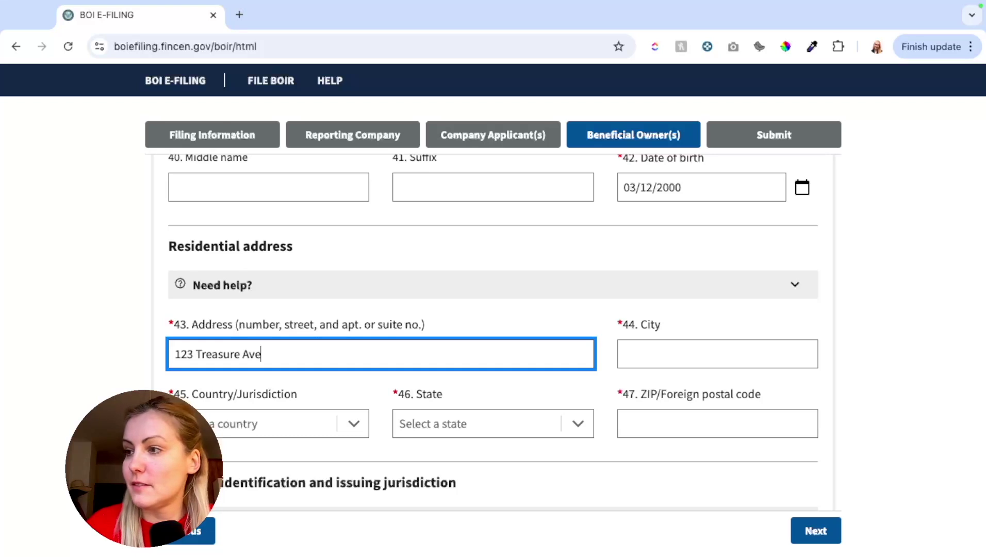
pyautogui.click(717, 354)
pyautogui.write('D')
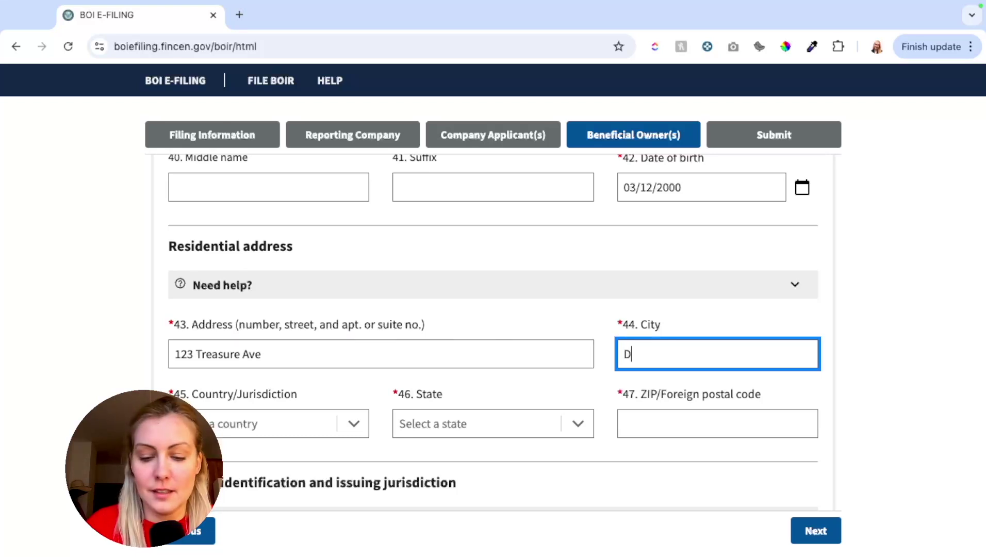
pyautogui.write('iamond')
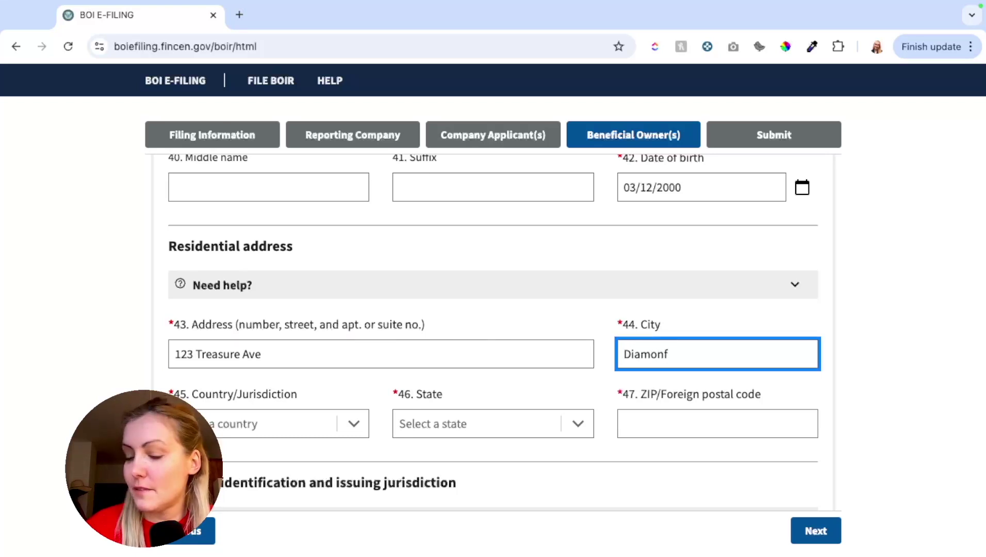
# Set the residential address to United States of America, state New Jersey, and enter the ZIP code.
pyautogui.click(248, 423)
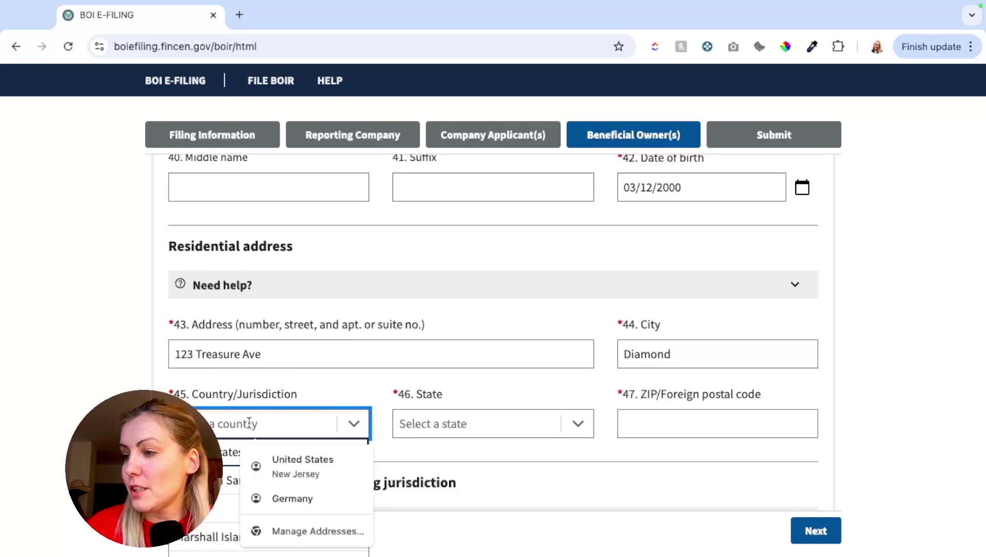
pyautogui.click(240, 399)
pyautogui.click(493, 364)
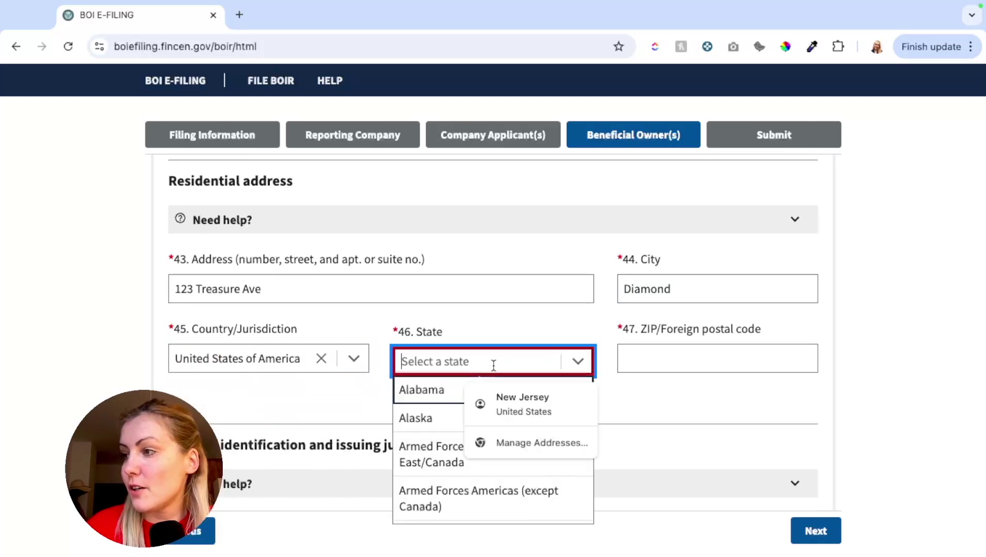
pyautogui.scroll(-3, 471, 464)
pyautogui.scroll(-10, 470, 463)
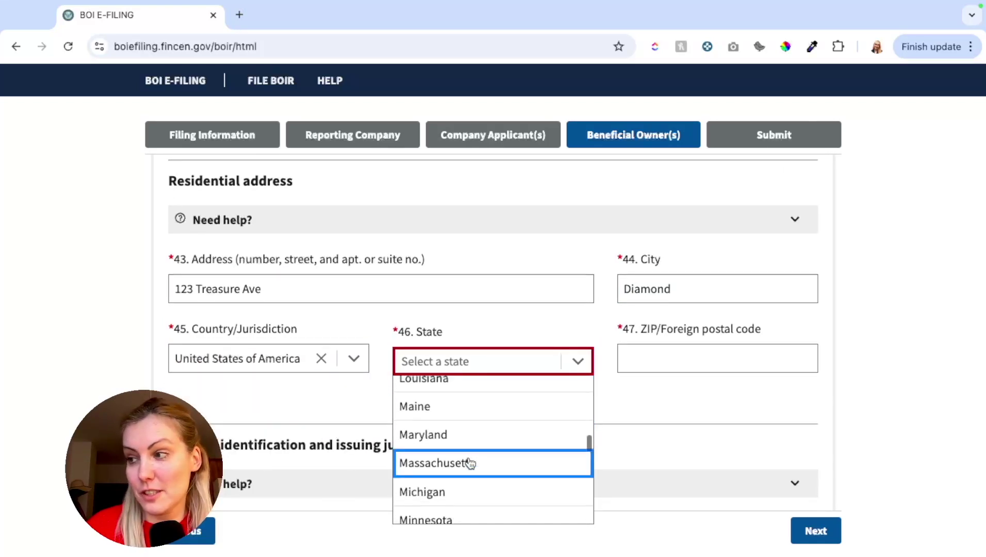
pyautogui.scroll(-2, 471, 463)
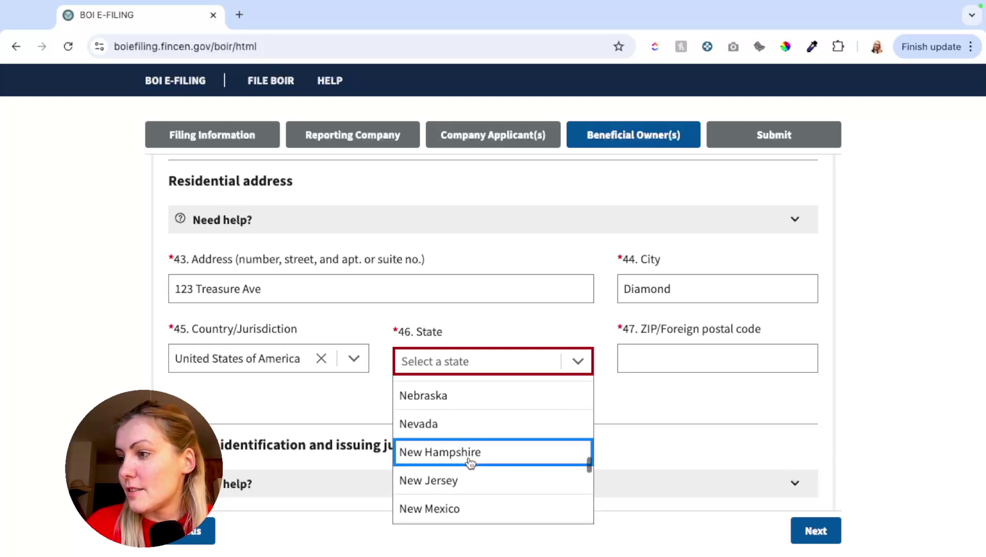
pyautogui.click(466, 479)
pyautogui.click(643, 366)
pyautogui.write('07079')
pyautogui.scroll(-5, 476, 416)
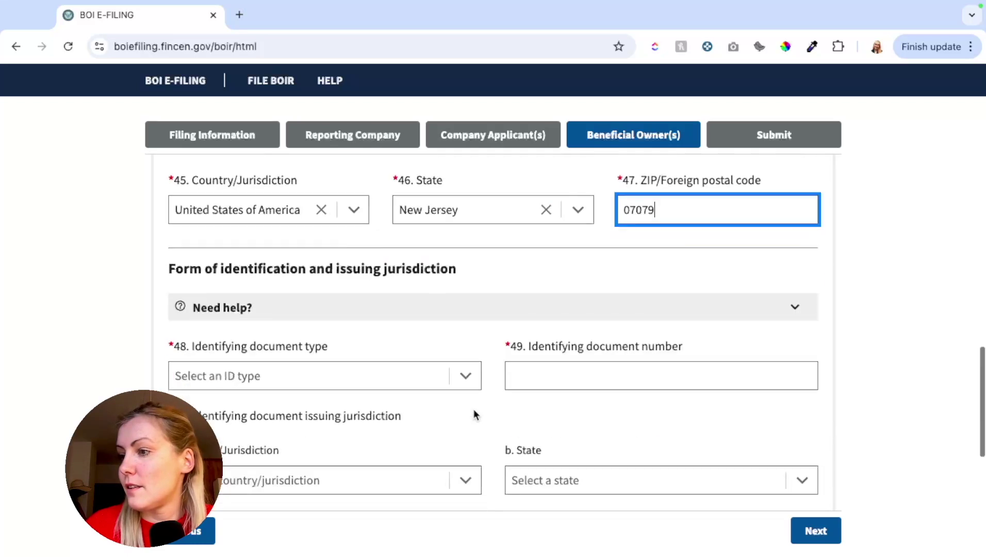
# Set the owner's ID type to State issued driver's license and enter the licence number.
pyautogui.scroll(1, 330, 237)
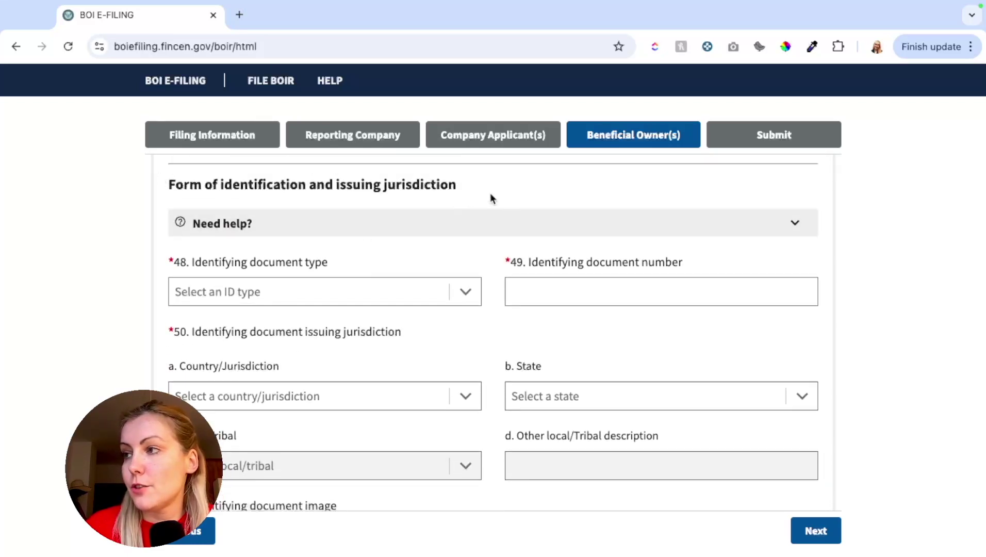
pyautogui.scroll(-1, 364, 267)
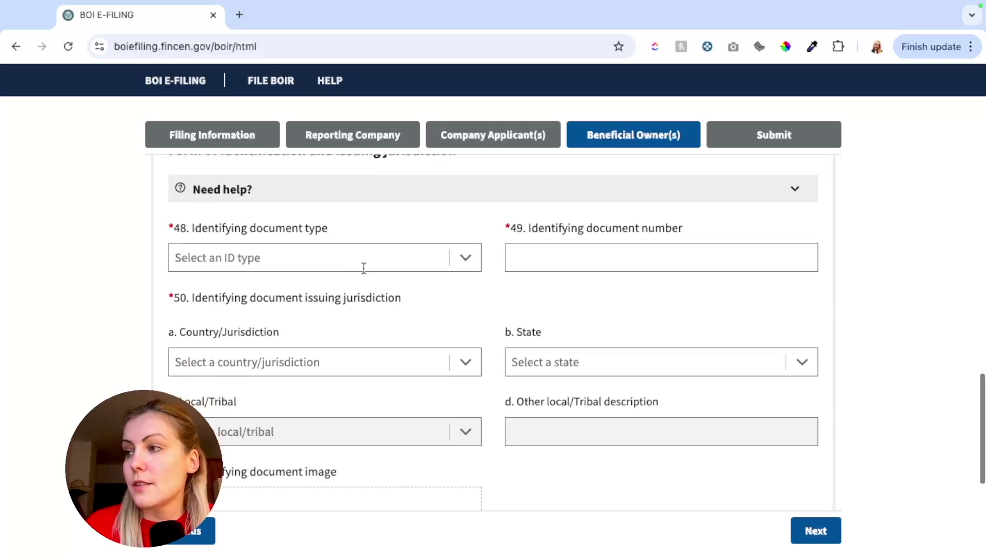
pyautogui.click(348, 259)
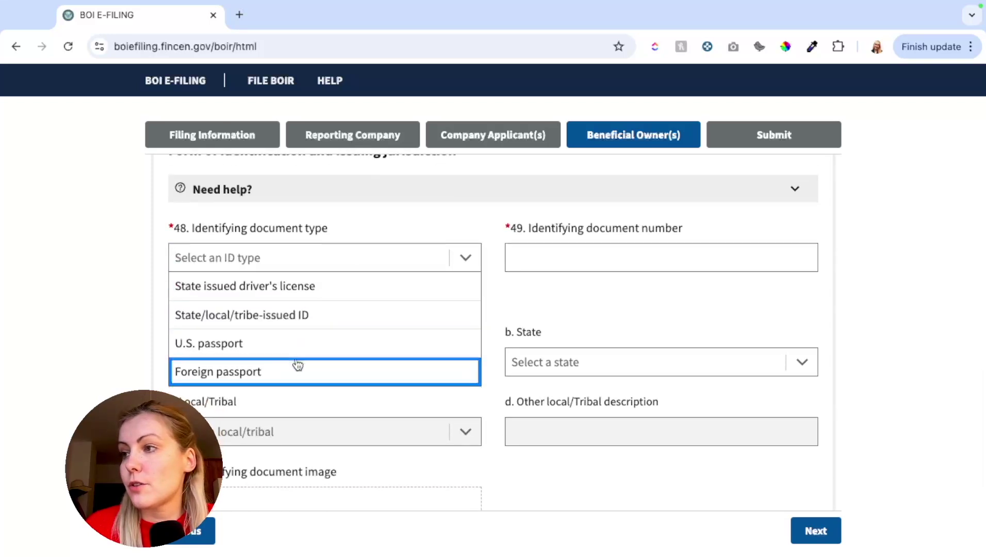
pyautogui.click(314, 287)
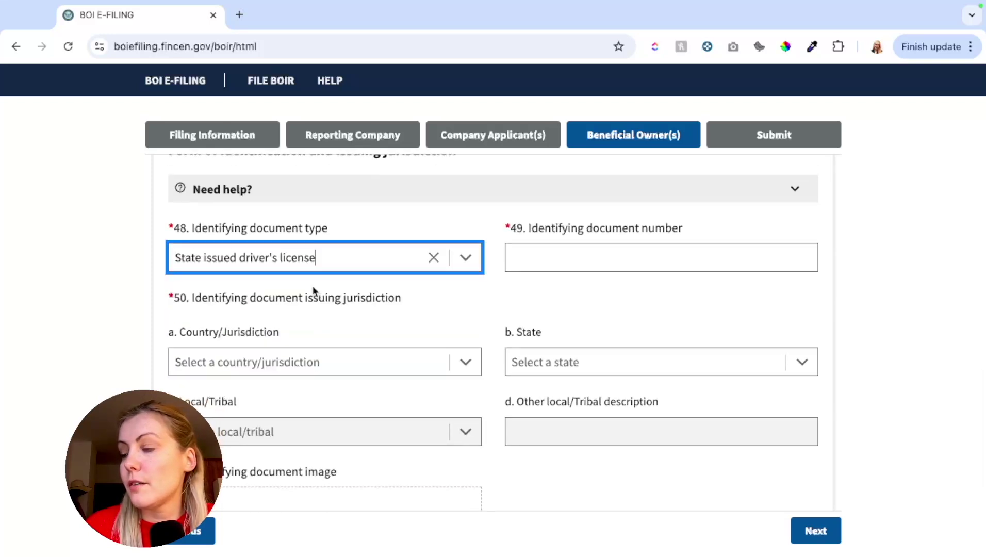
pyautogui.click(601, 263)
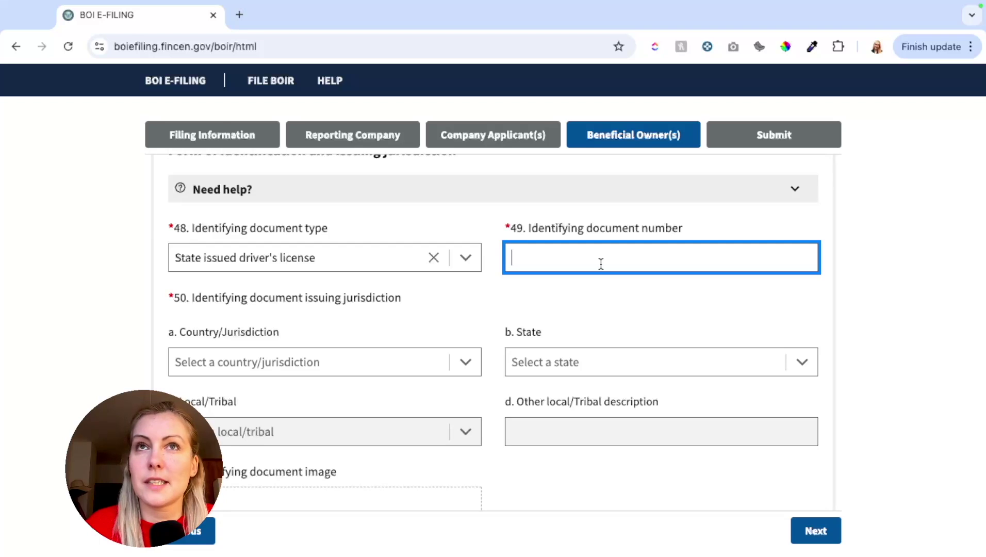
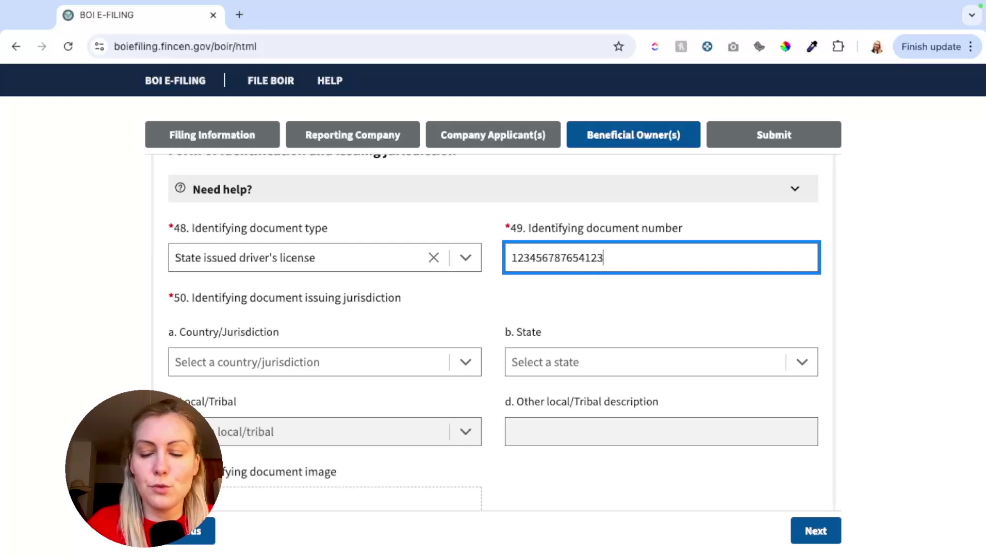
pyautogui.click(629, 300)
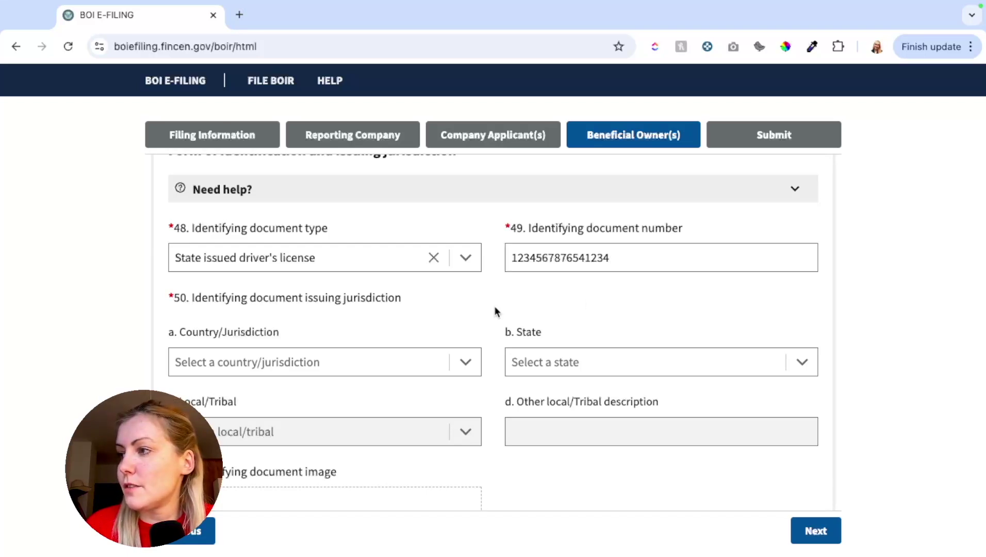
# Set the ID's issuing jurisdiction to United States of America, state New Jersey.
pyautogui.scroll(-1, 495, 308)
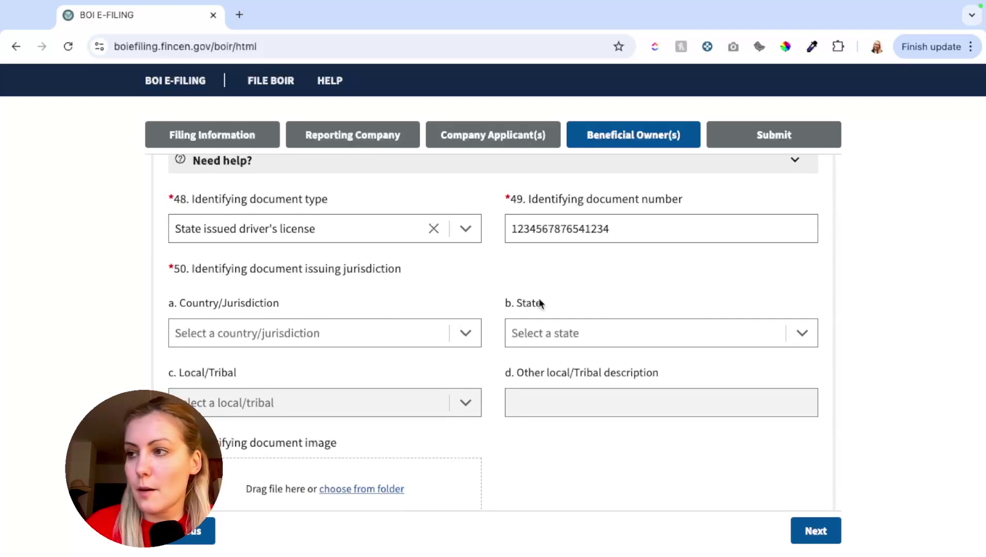
pyautogui.click(374, 329)
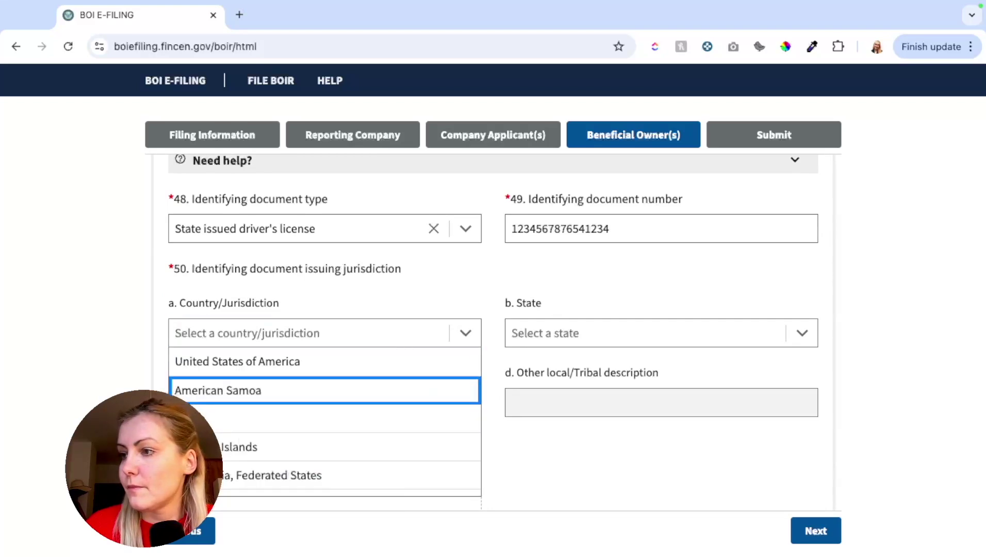
pyautogui.click(479, 357)
pyautogui.click(516, 334)
pyautogui.scroll(-10, 553, 401)
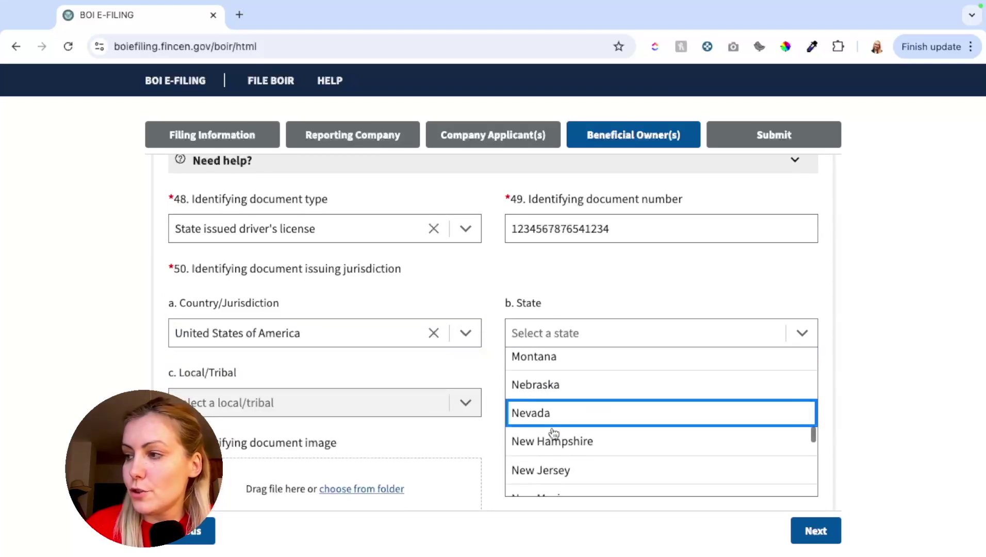
pyautogui.click(527, 469)
pyautogui.scroll(-5, 374, 396)
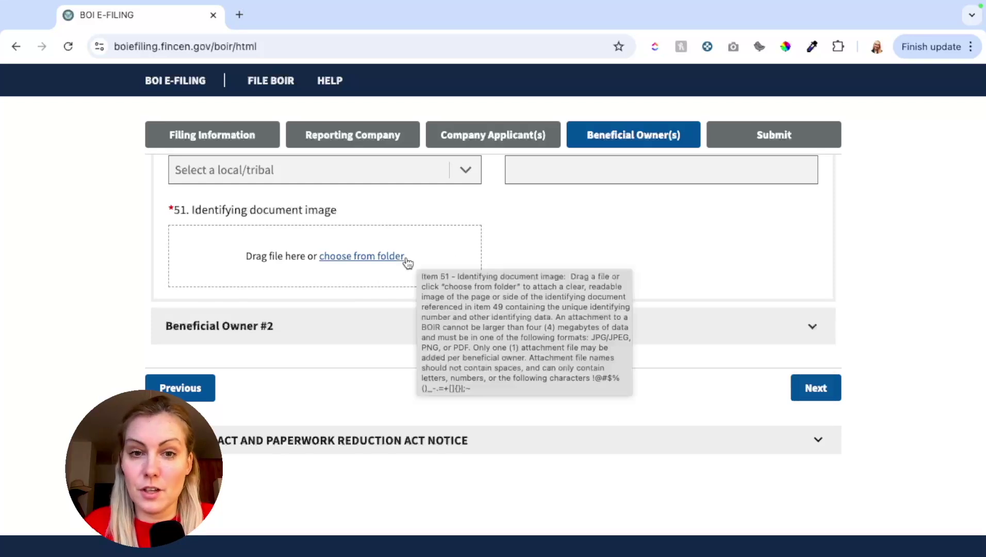
# Remove the Beneficial Owner #2 entry and confirm the deletion.
pyautogui.scroll(1, 597, 370)
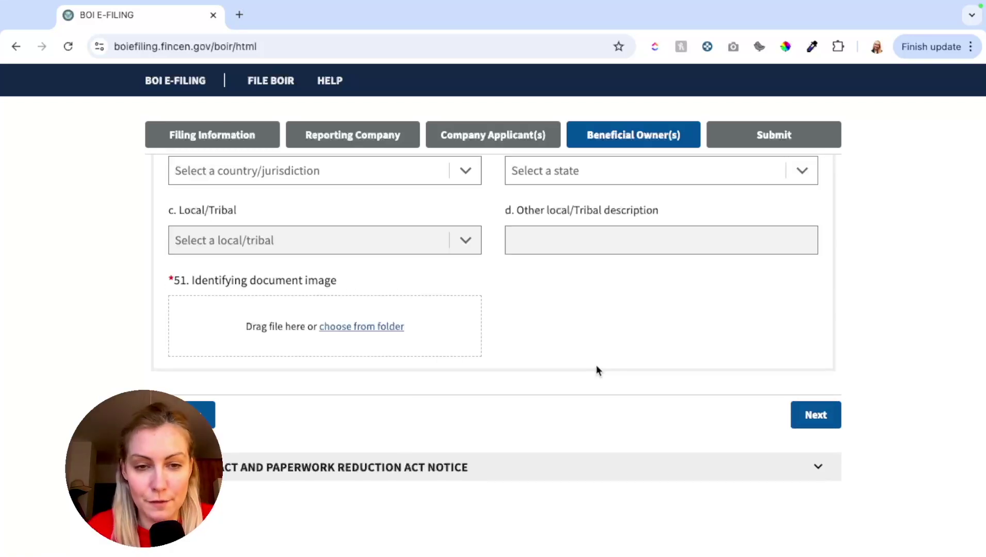
pyautogui.scroll(15, 597, 370)
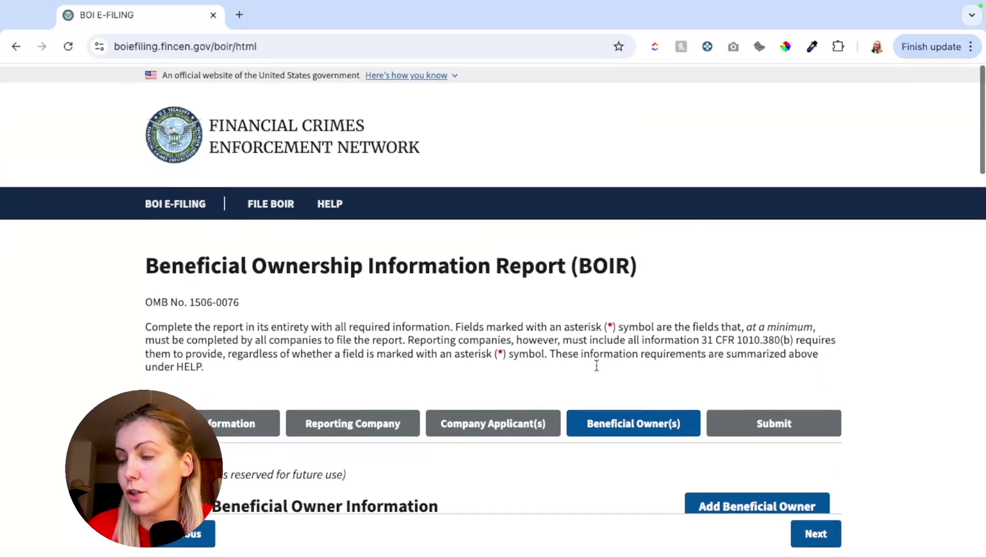
pyautogui.scroll(-4, 597, 369)
pyautogui.click(261, 356)
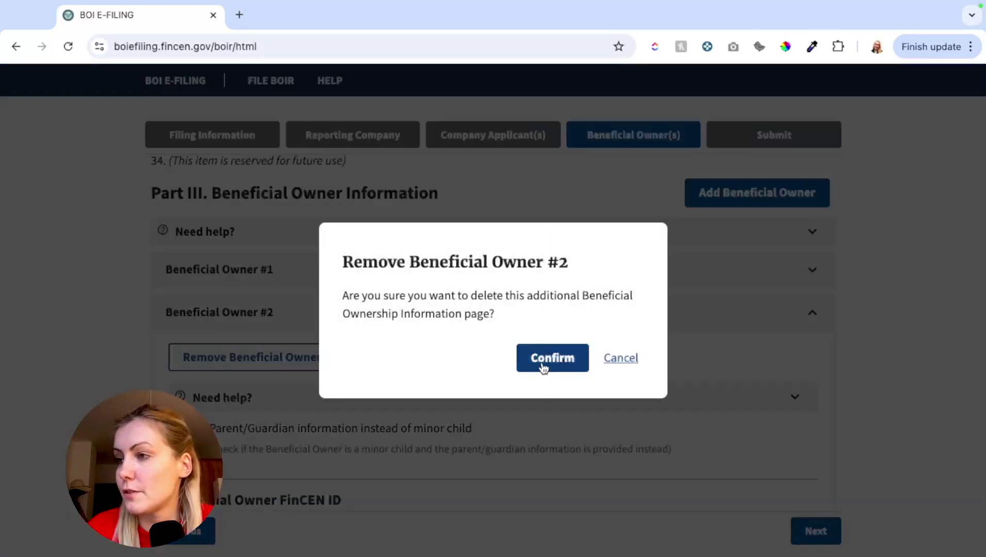
pyautogui.click(545, 366)
pyautogui.scroll(-2, 458, 369)
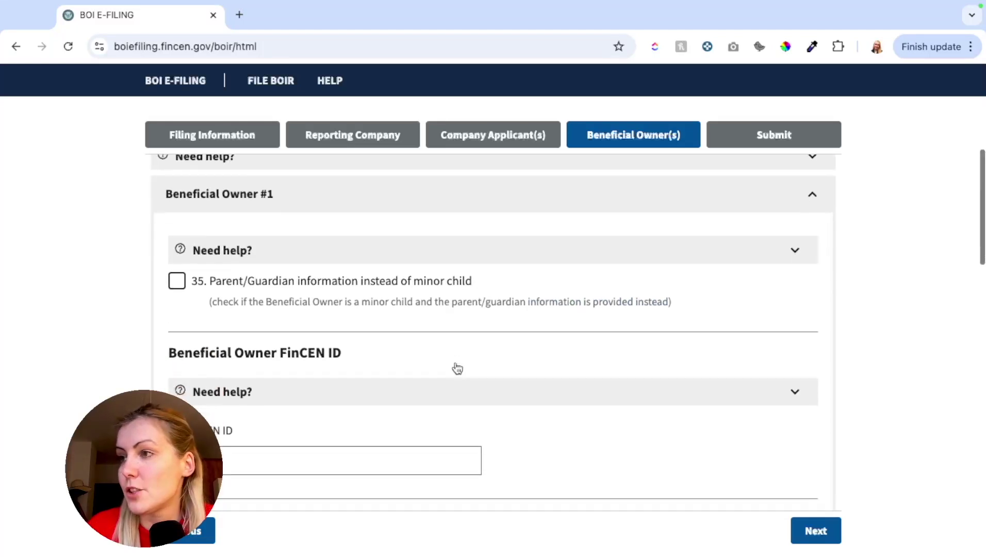
pyautogui.scroll(-15, 646, 405)
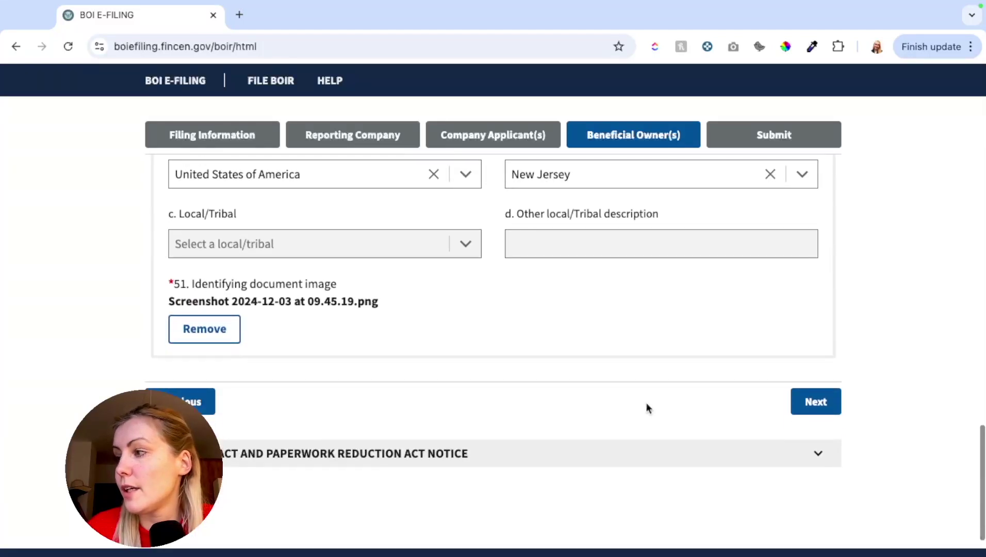
# Advance to the Submit page and place the cursor in the submitter Email field.
pyautogui.click(819, 403)
pyautogui.scroll(5, 396, 300)
pyautogui.scroll(5, 396, 300)
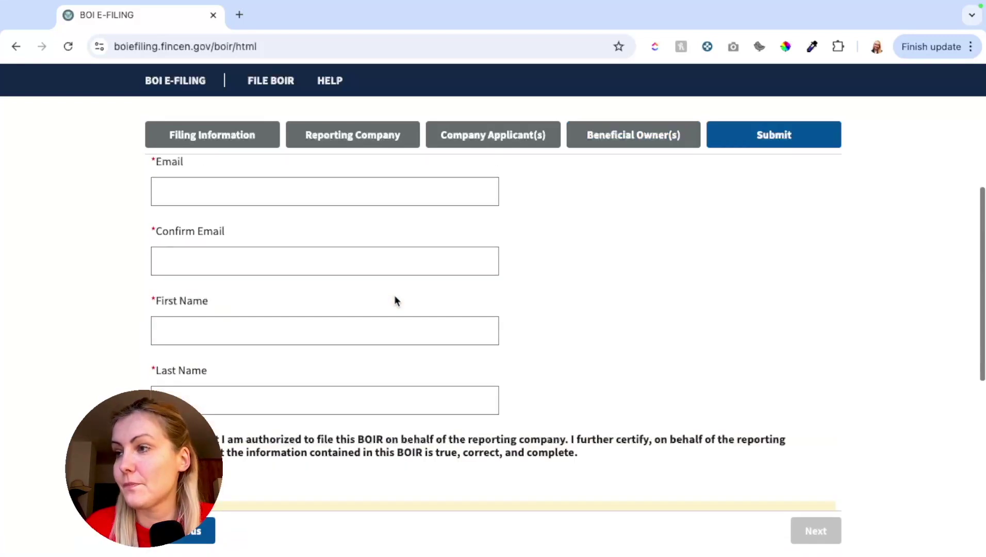
pyautogui.click(273, 255)
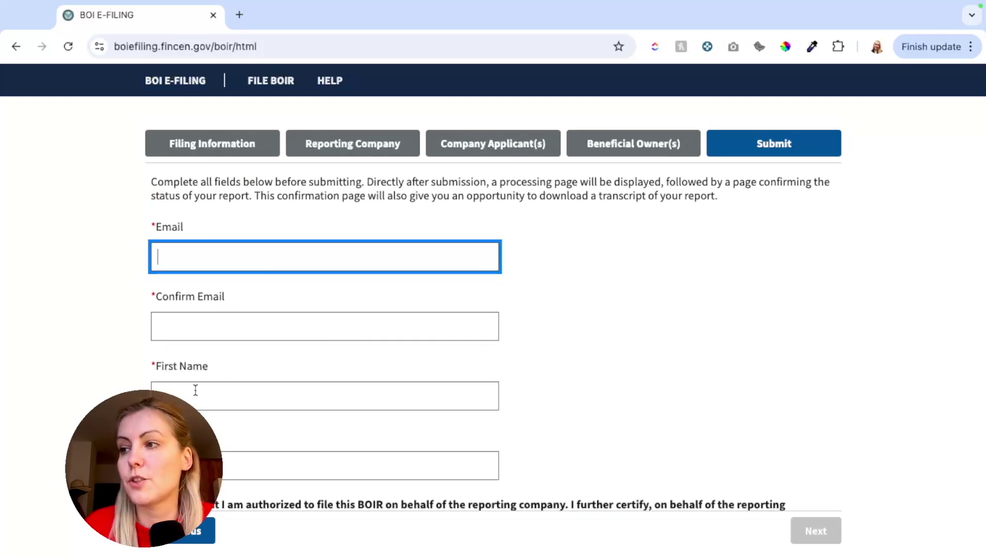
pyautogui.scroll(-4, 195, 394)
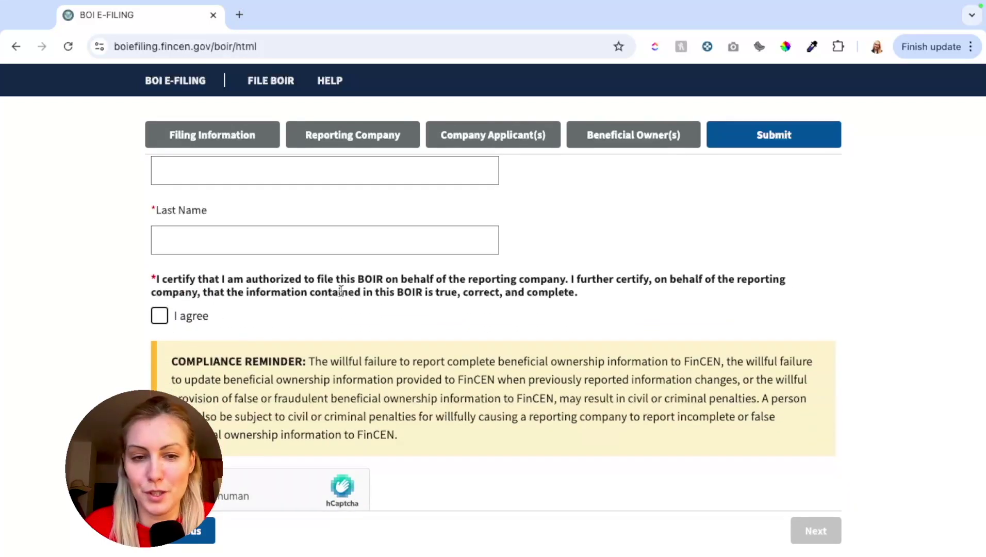
pyautogui.scroll(-2, 266, 347)
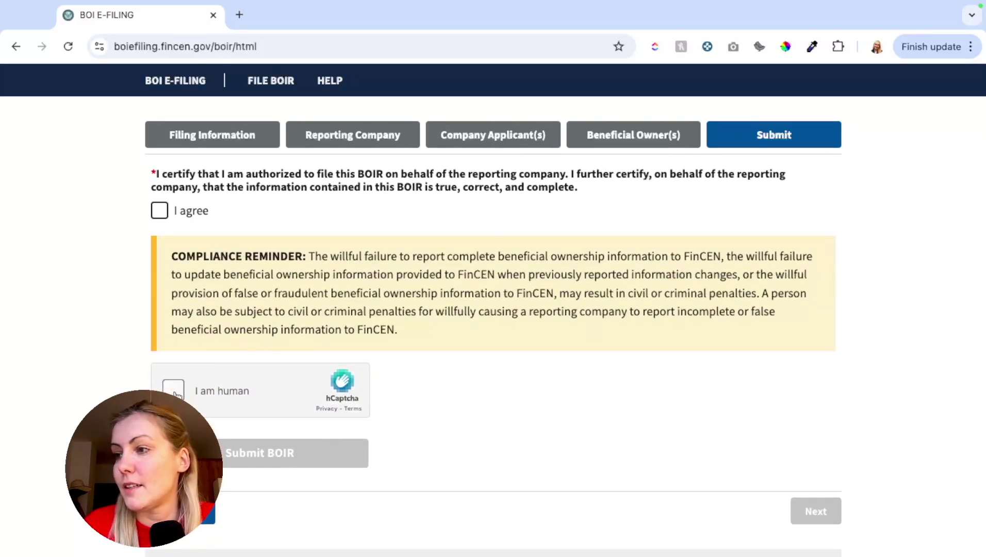